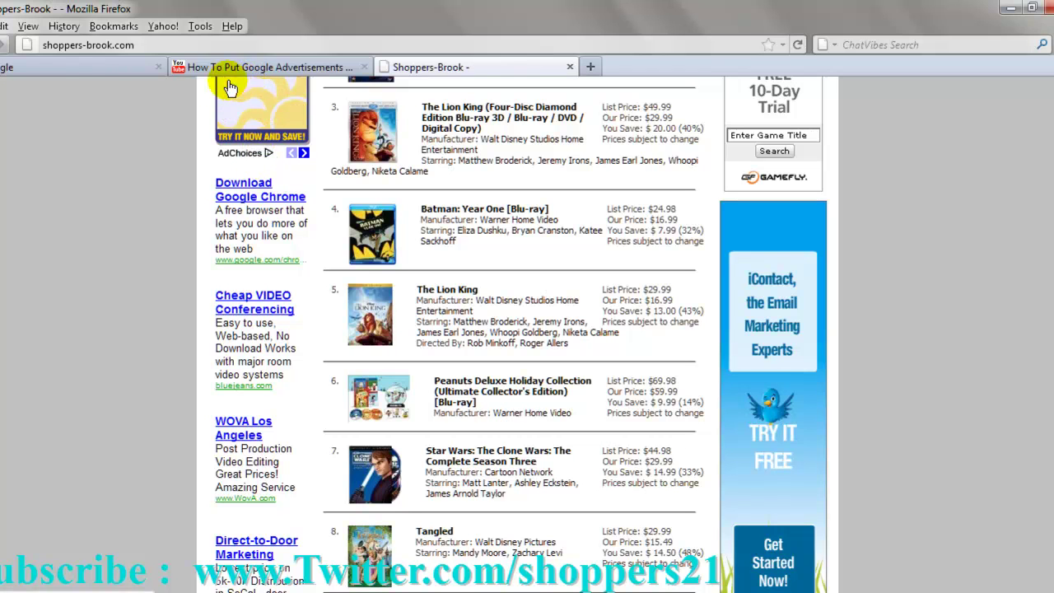
Switch from the Shoppers-Brook product listing to the Google homepage tab.
left_click(121, 74)
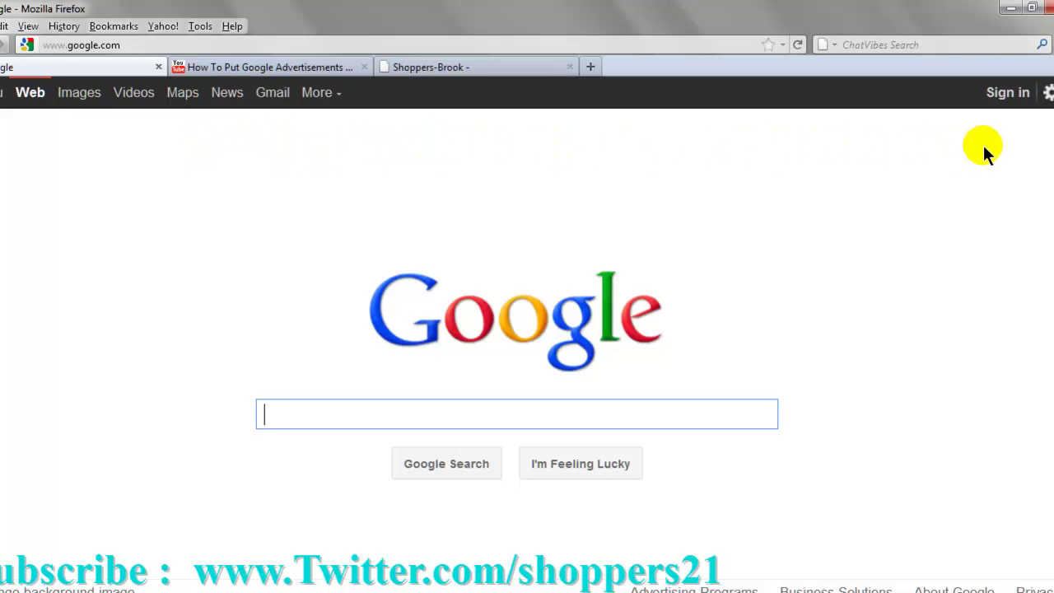
Go to the Google sign-in page and follow the 'Sign up for a new Google Account' link.
left_click(1024, 107)
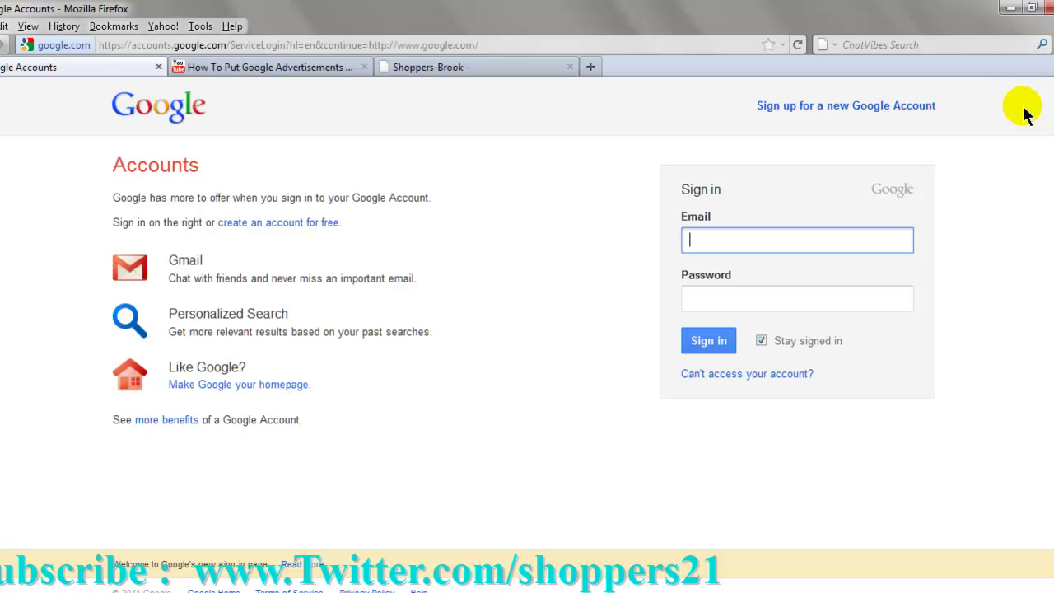
left_click(872, 106)
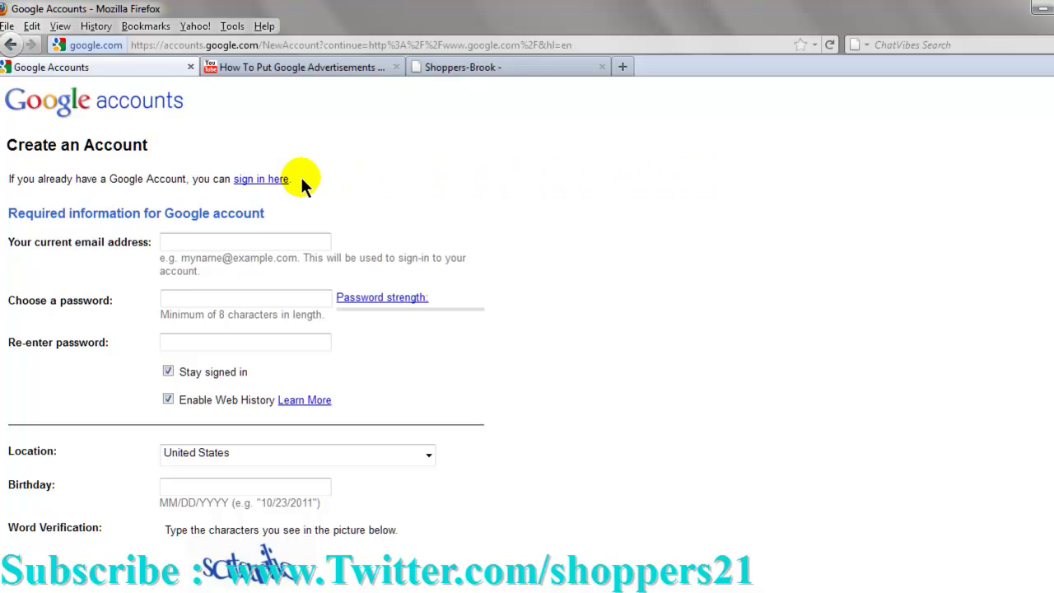
scroll(301, 180, "down", 7)
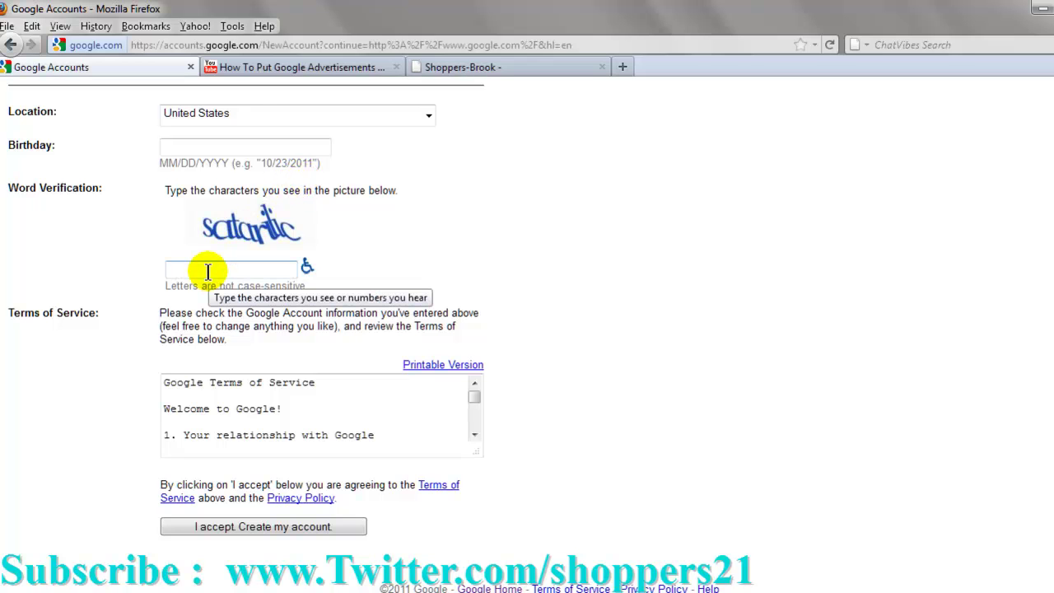
scroll(208, 271, "up", 7)
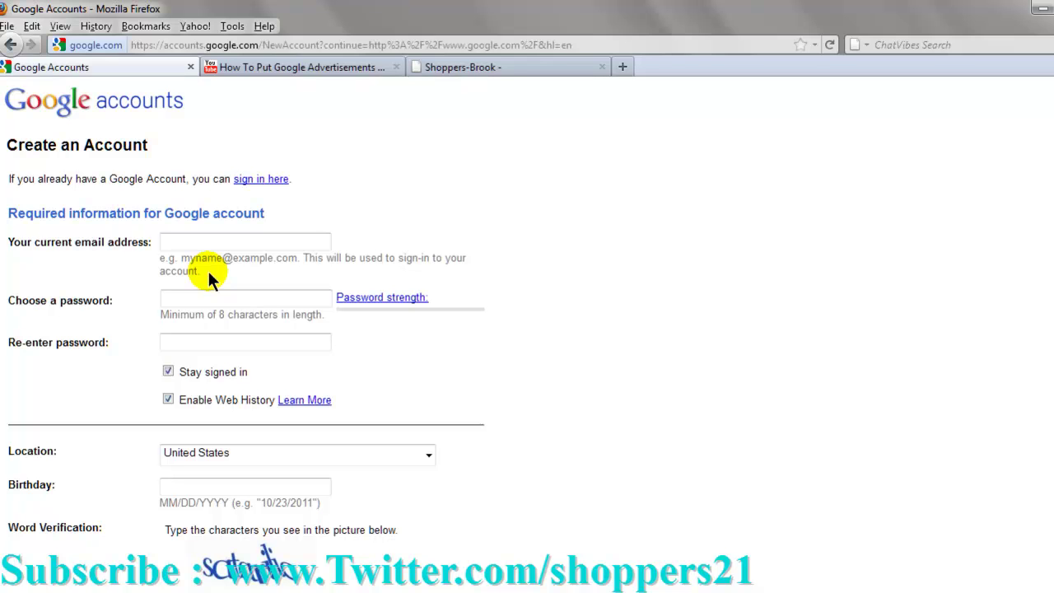
Return to Google sign-in and fill the login from Firefox's saved email suggestion.
key("alt+Left")
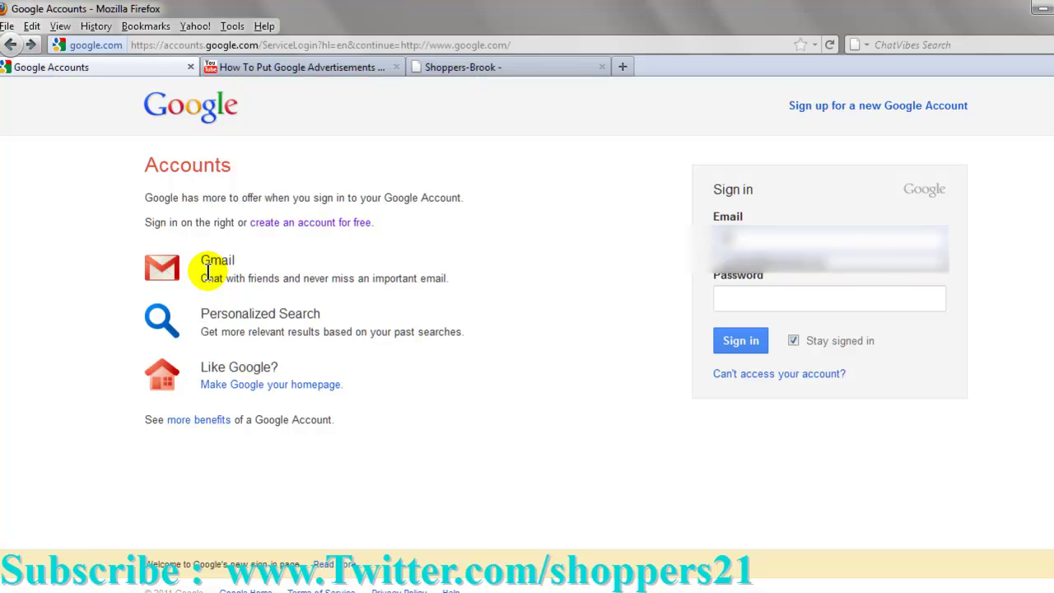
key("Down")
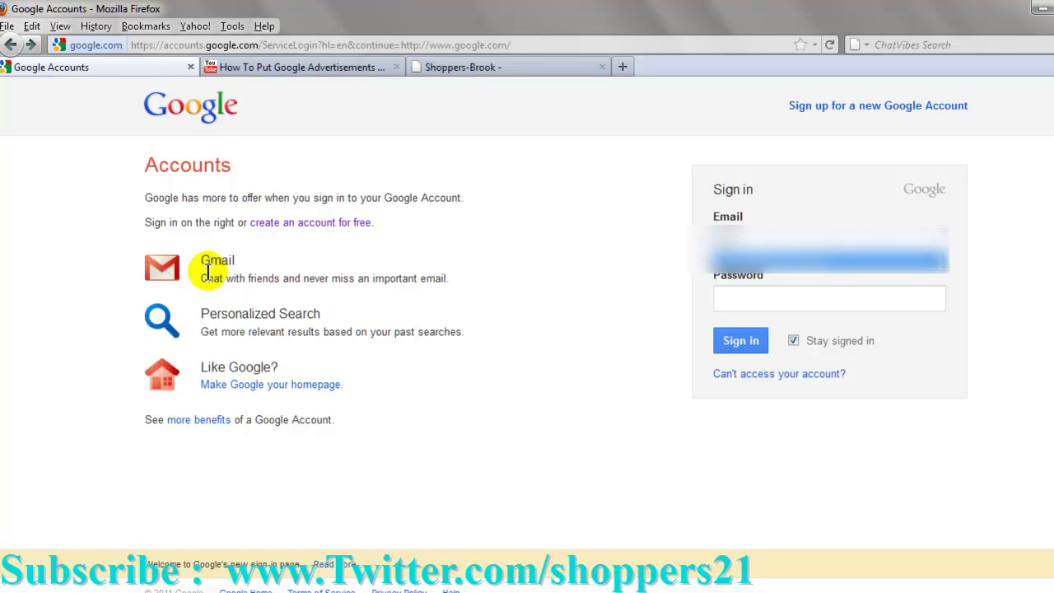
key("Return")
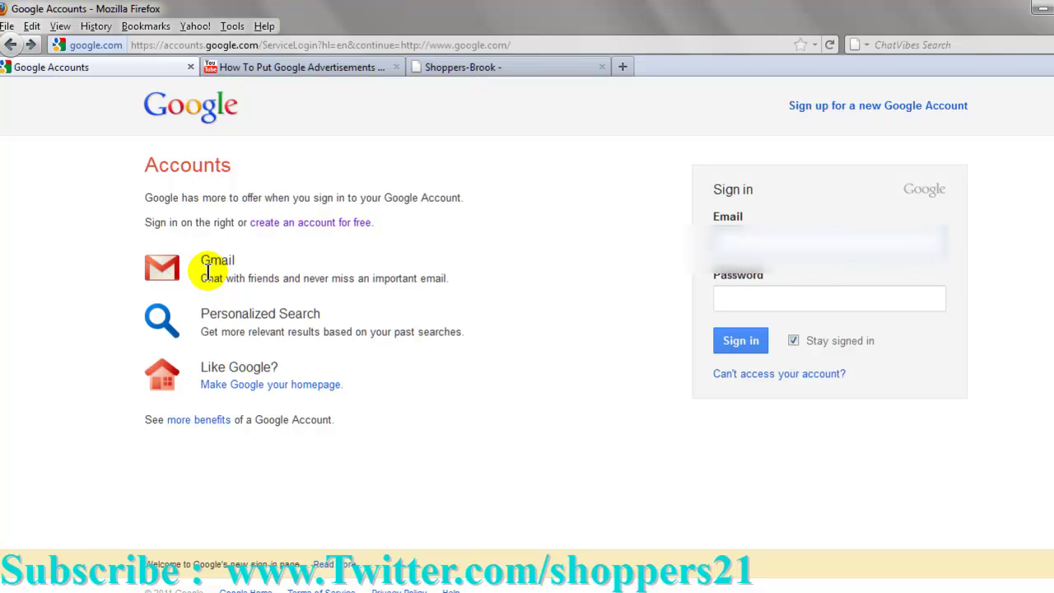
key("Down")
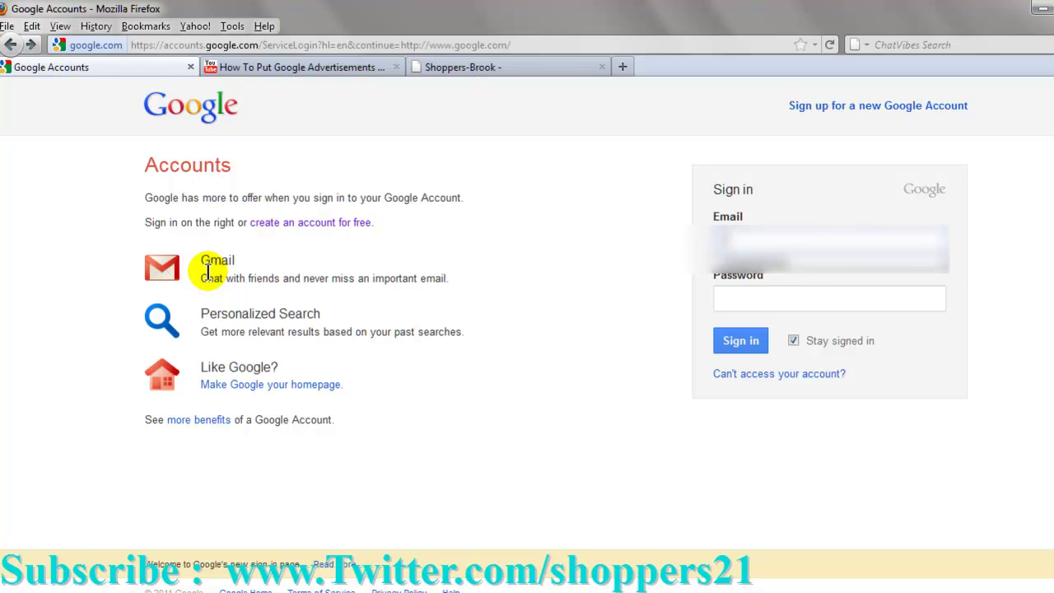
key("Down")
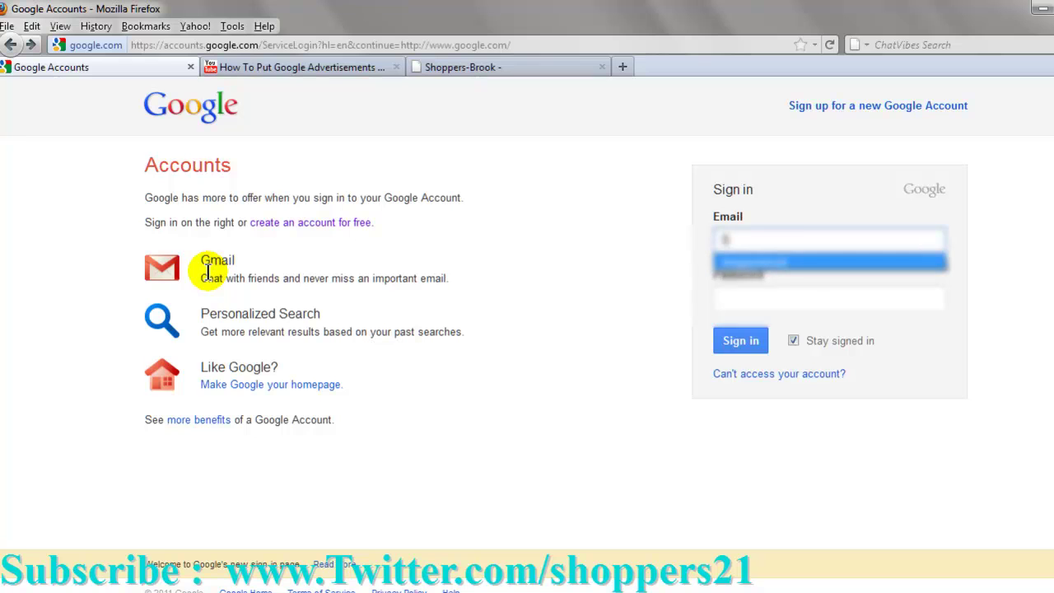
key("Return")
key("Return")
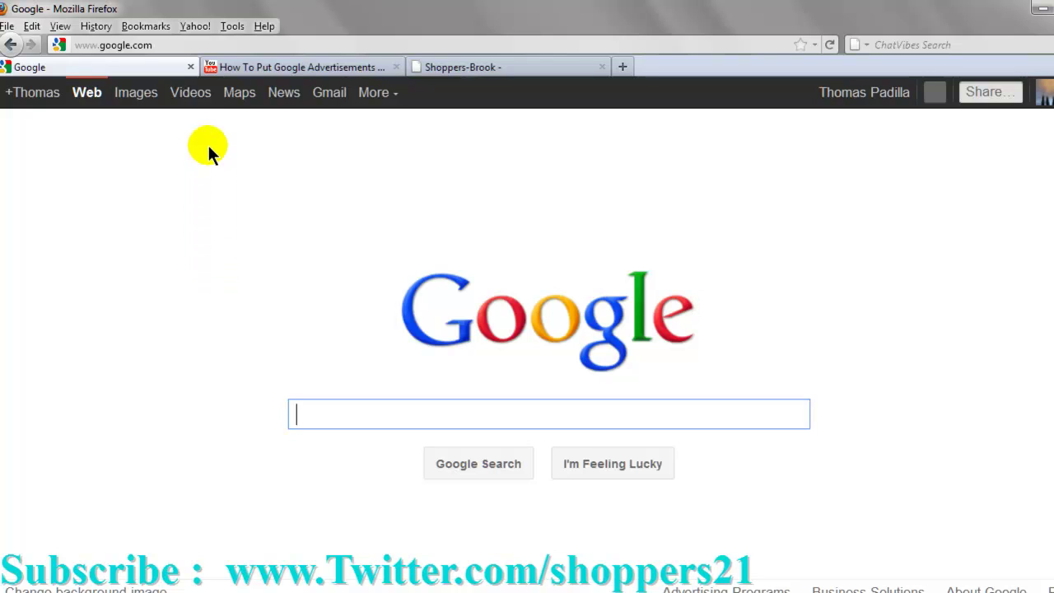
Visit Google Videos and Gmail, then reload google.com and start a query with 'G'.
left_click(206, 93)
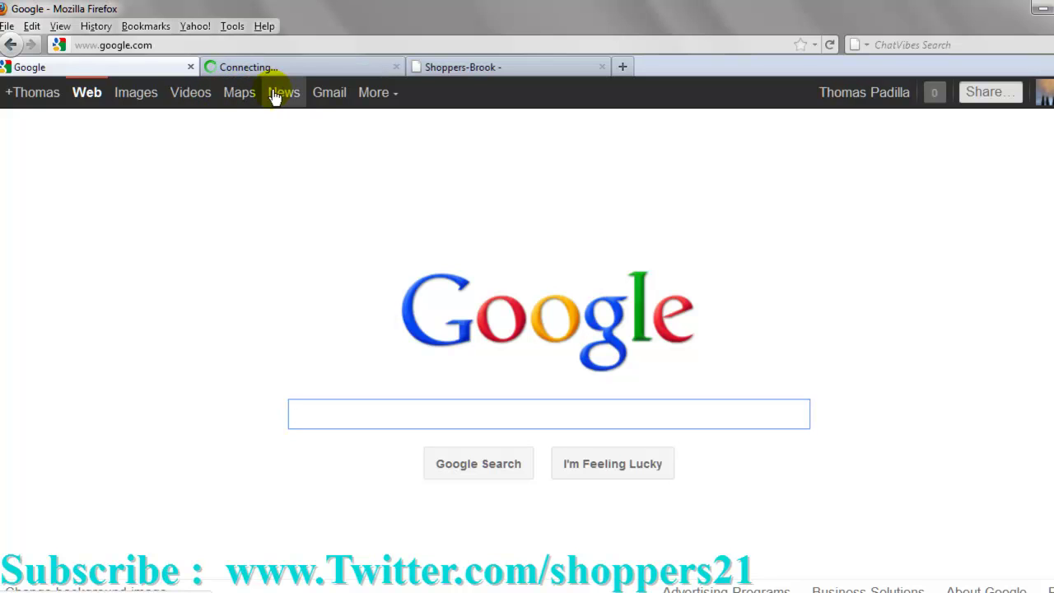
left_click(322, 94)
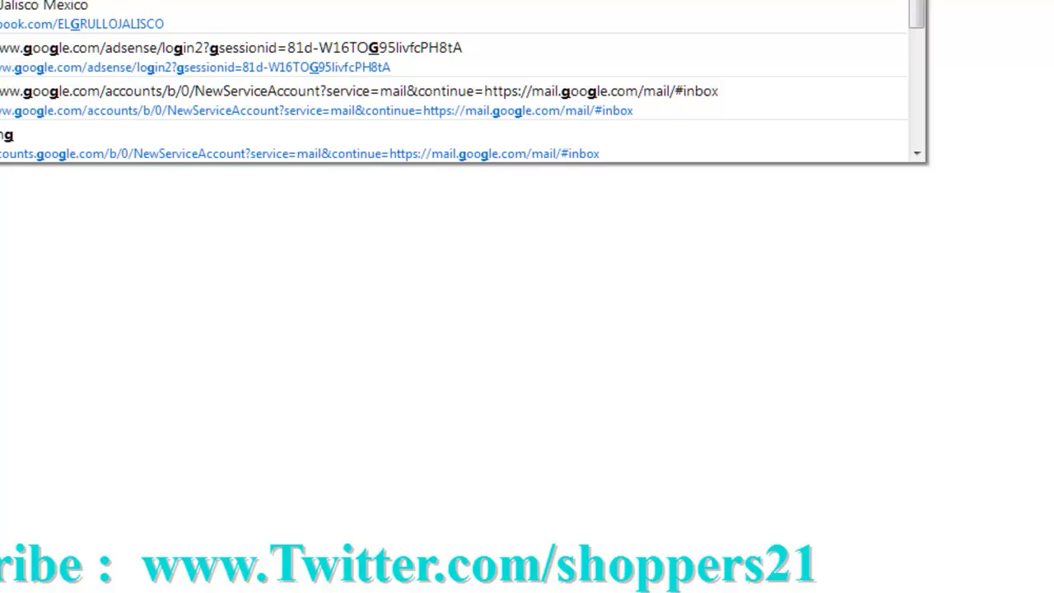
key("Return")
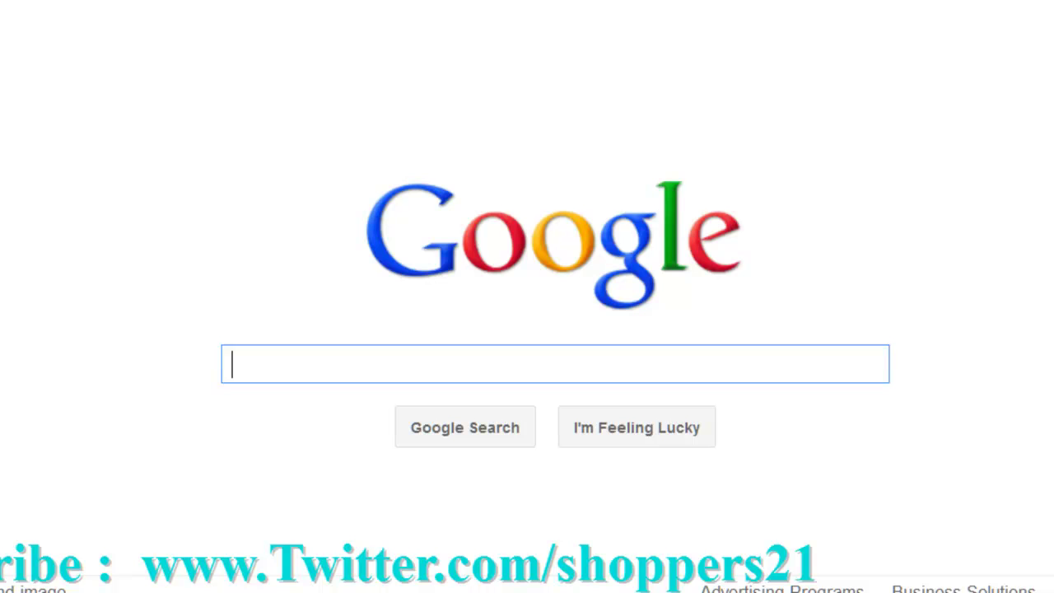
type("G")
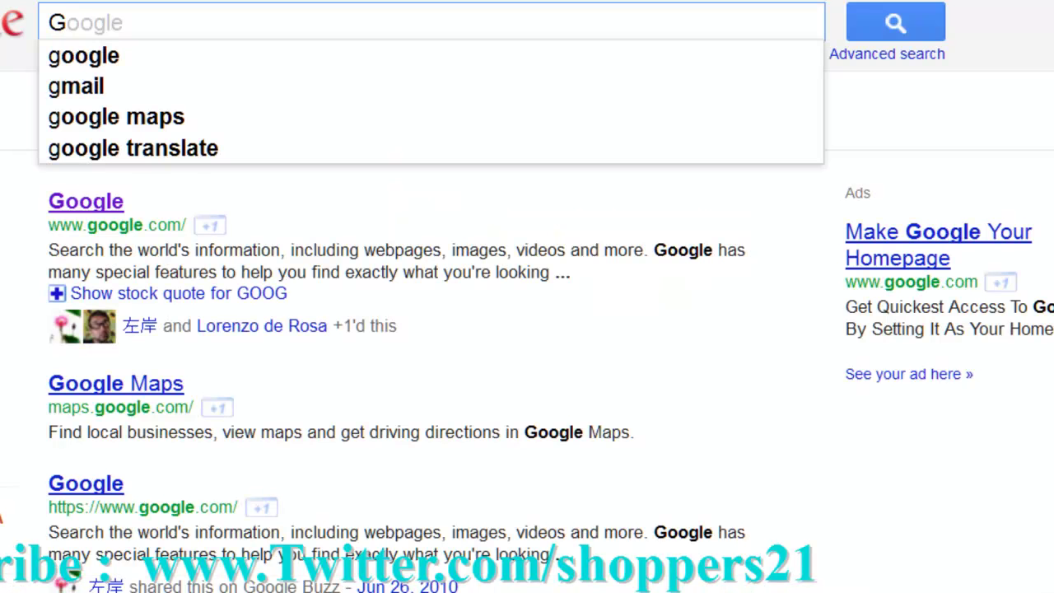
Search Google for 'google adsense' using the search suggestion.
key("Down")
type("A")
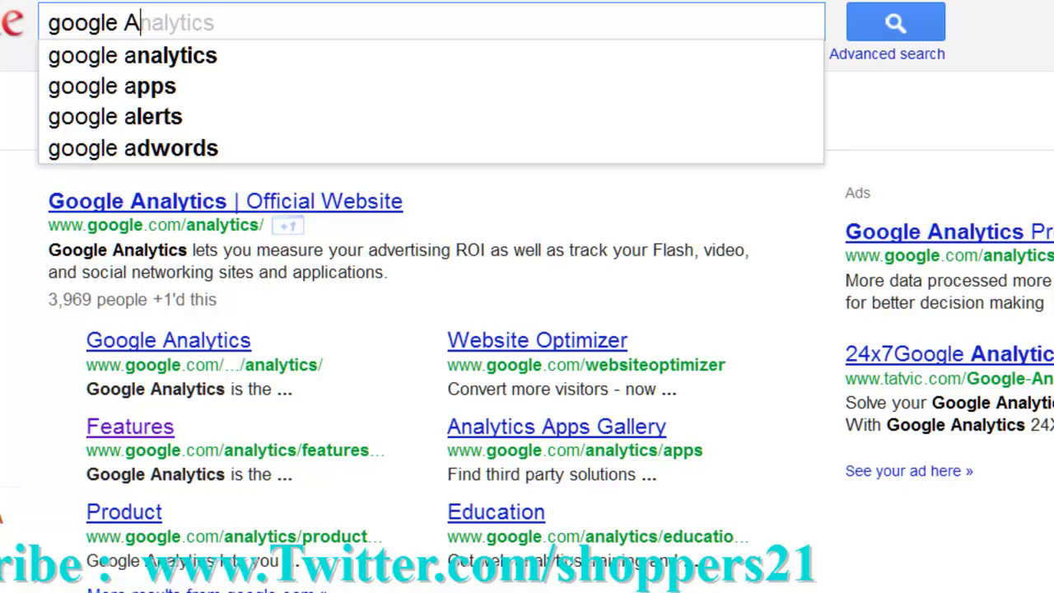
type("D")
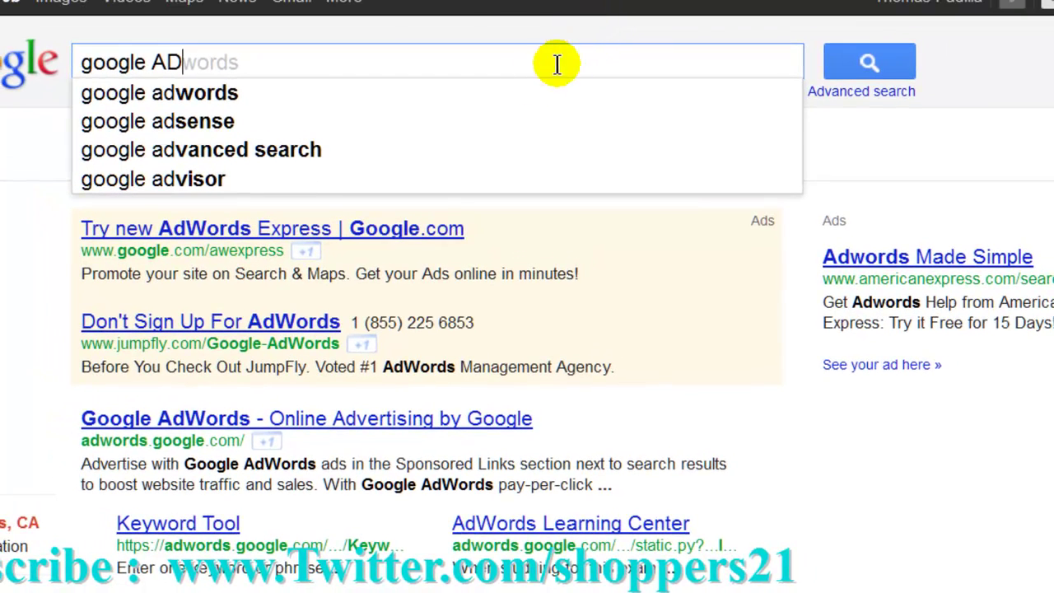
left_click(508, 114)
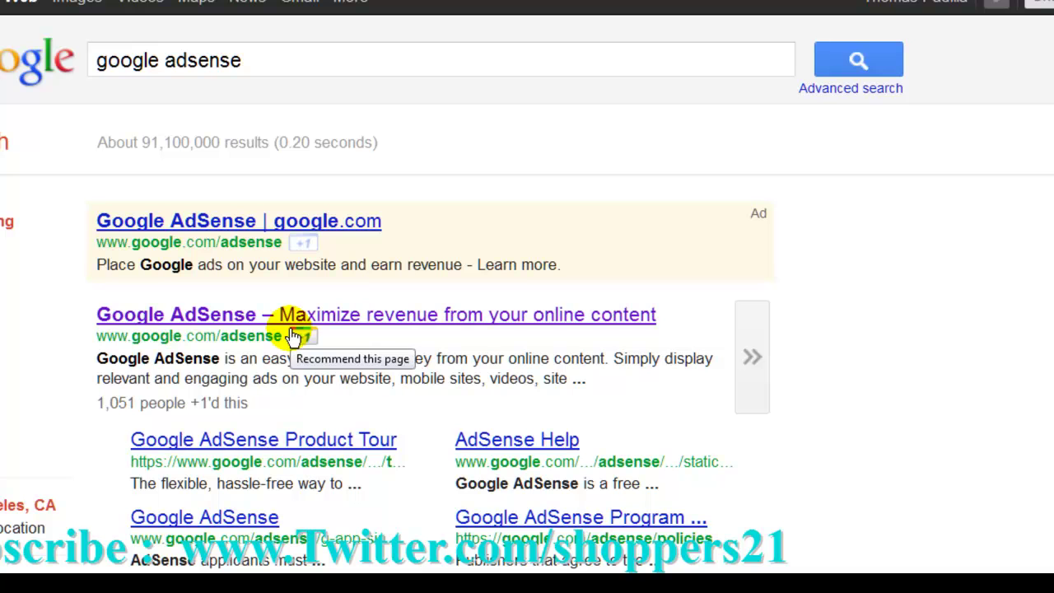
Open the 'Google AdSense – Maximize revenue from your online content' result, reopening it after going back.
left_click(247, 325)
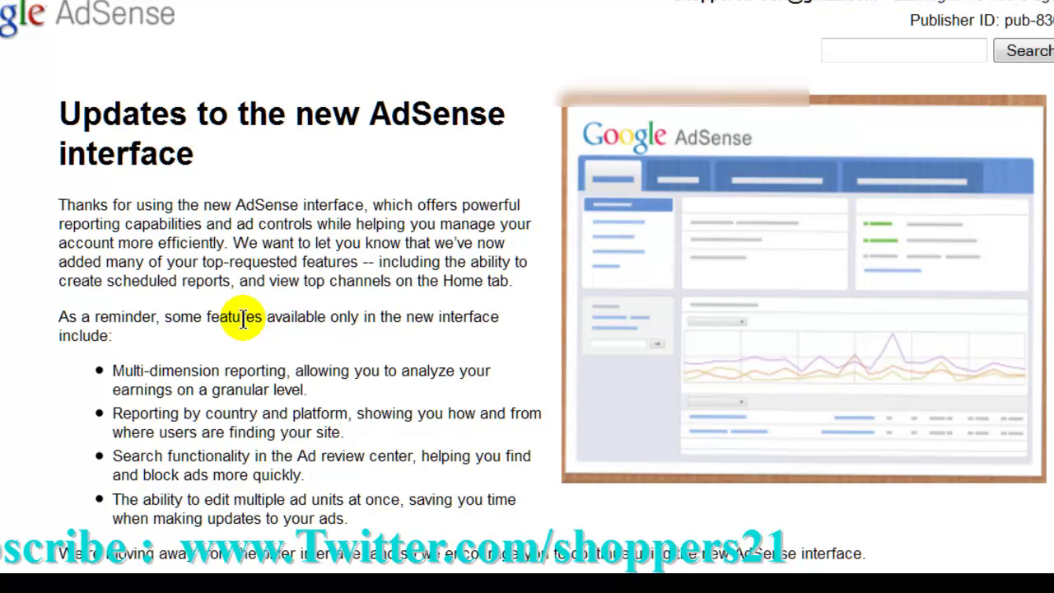
key("alt+Left")
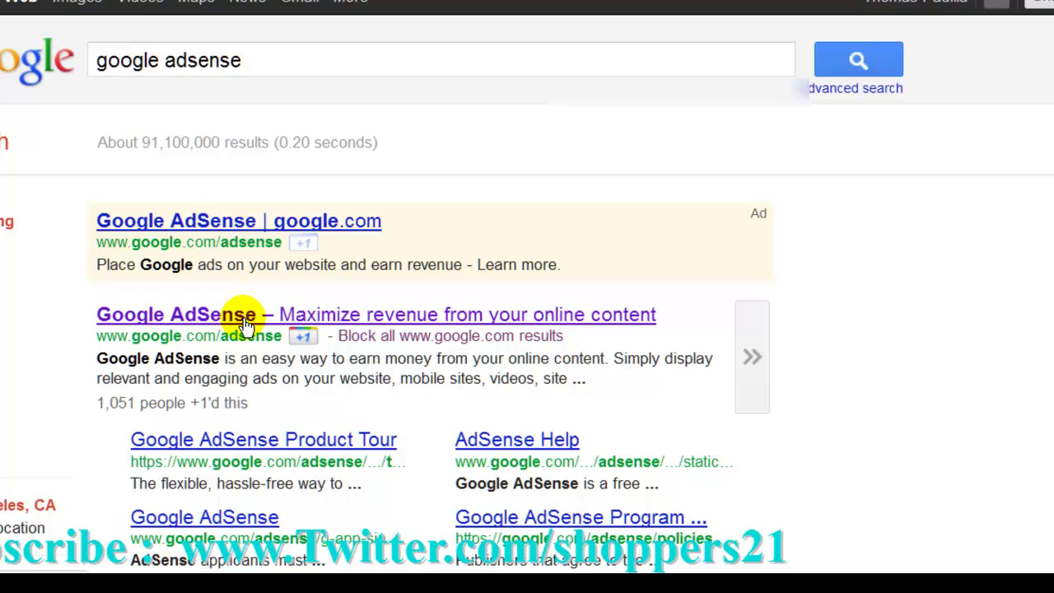
left_click(246, 324)
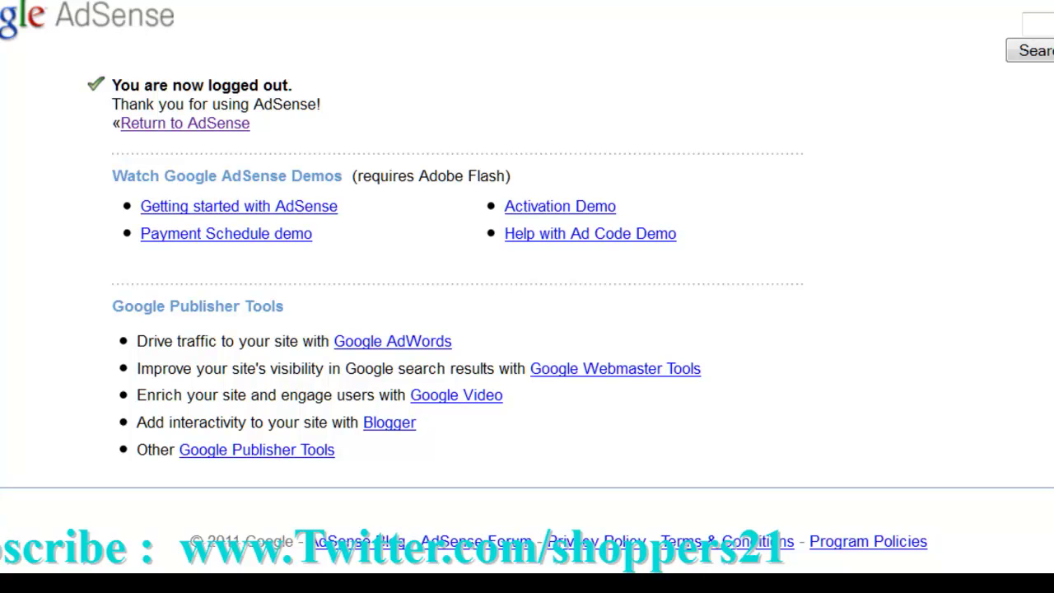
Enter the Google AdSense address in the Firefox address bar to reach its sign-in page.
type("g")
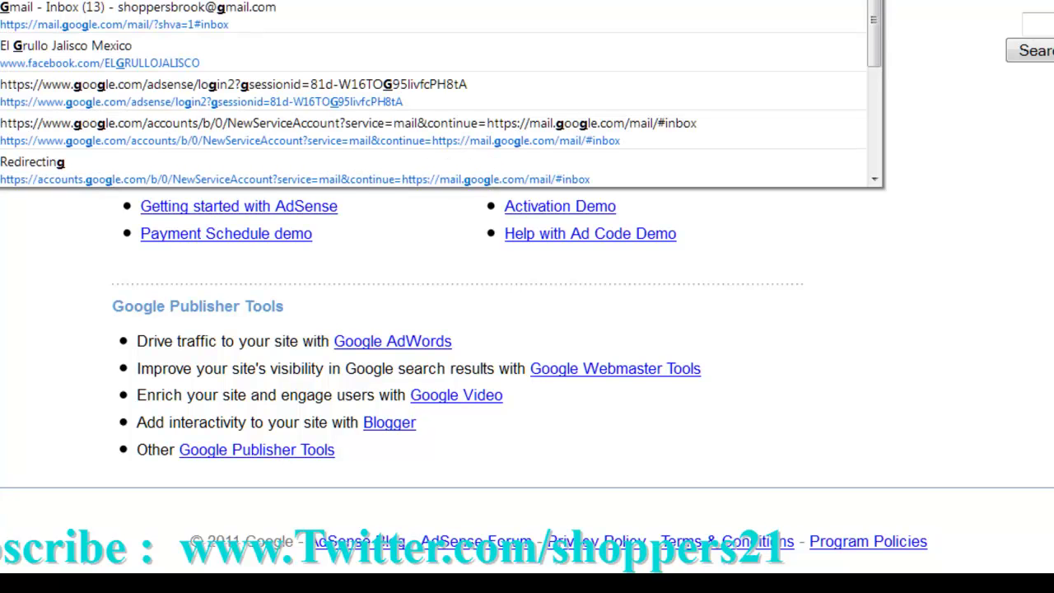
type("www.google.com/")
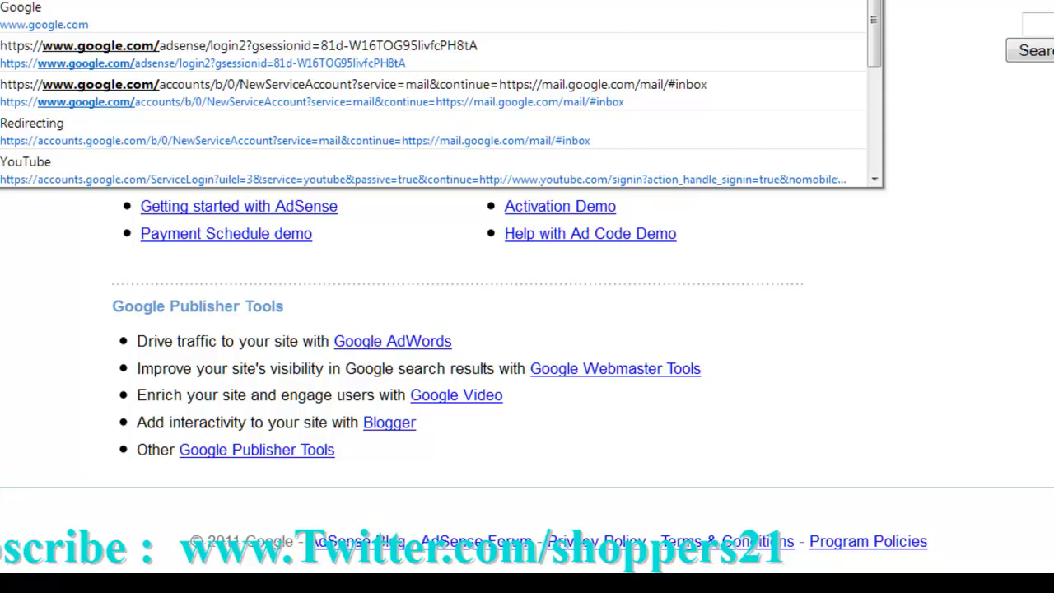
type("ad")
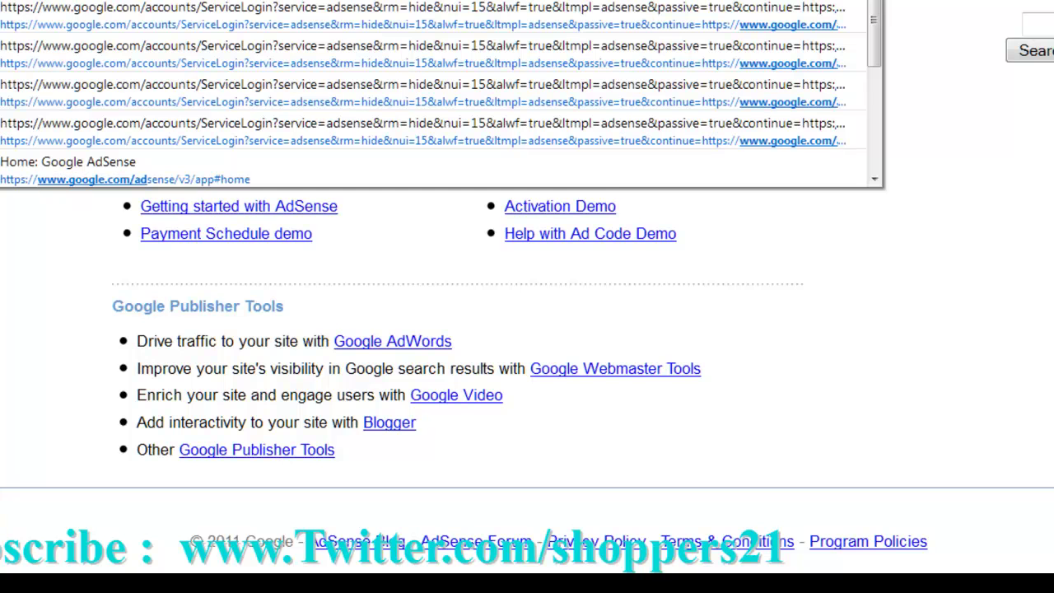
key("Escape")
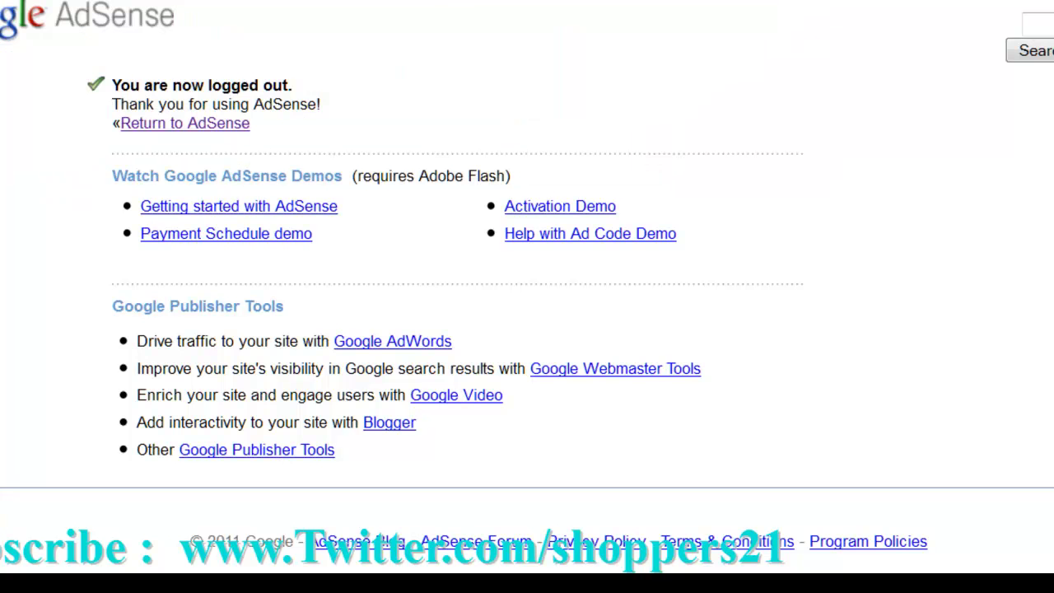
type("s")
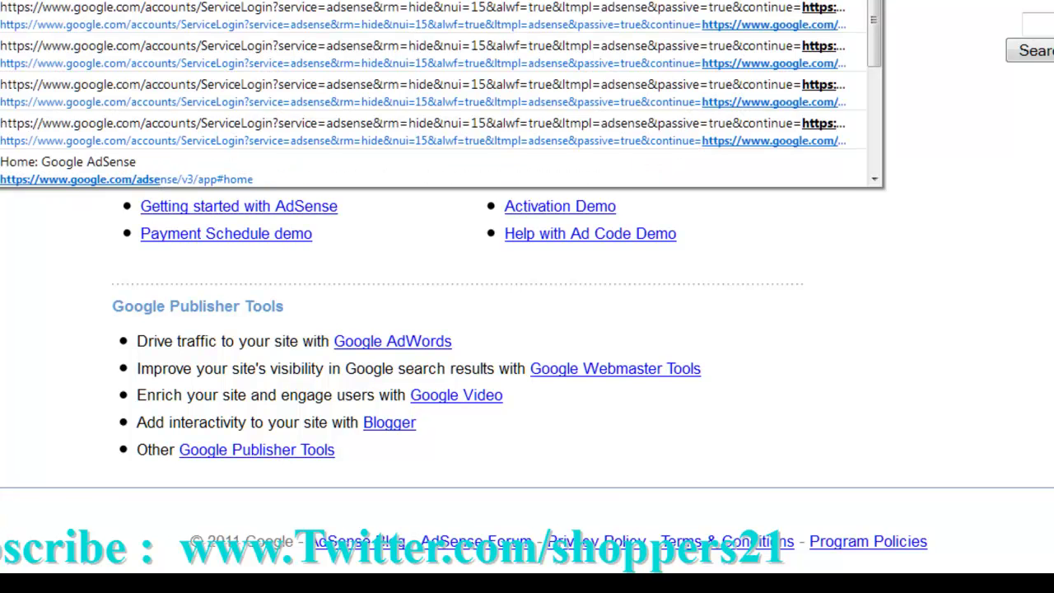
type("n")
key("BackSpace")
type("n")
key("Escape")
key("Down")
key("BackSpace")
key("BackSpace")
key("BackSpace")
key("BackSpace")
key("BackSpace")
key("BackSpace")
key("BackSpace")
key("BackSpace")
key("BackSpace")
key("BackSpace")
key("BackSpace")
key("BackSpace")
key("BackSpace")
key("BackSpace")
key("BackSpace")
key("BackSpace")
key("BackSpace")
key("BackSpace")
key("Escape")
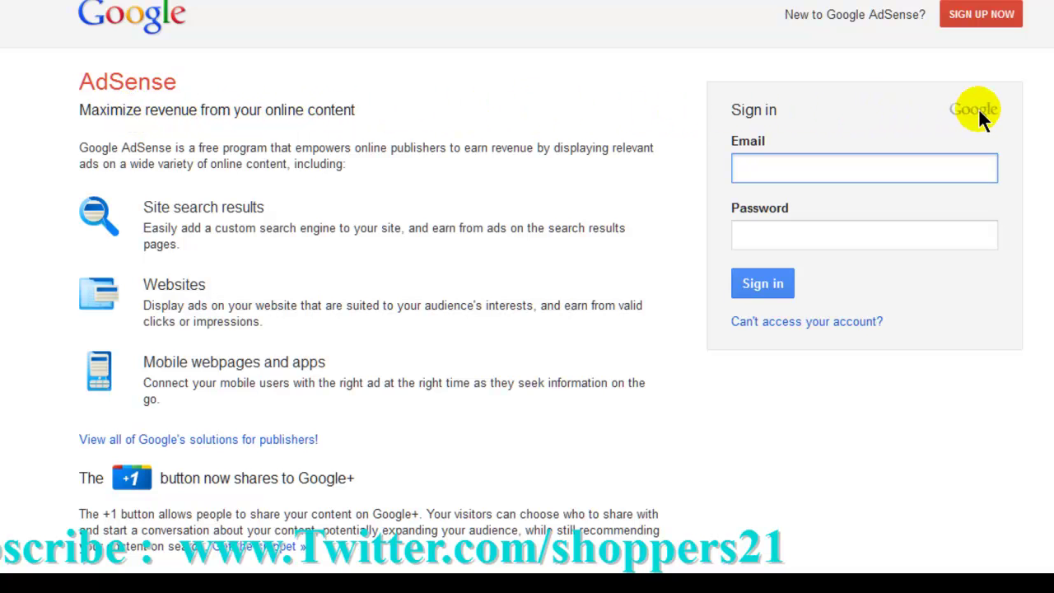
Open the new AdSense account application form and scroll through it.
left_click(981, 25)
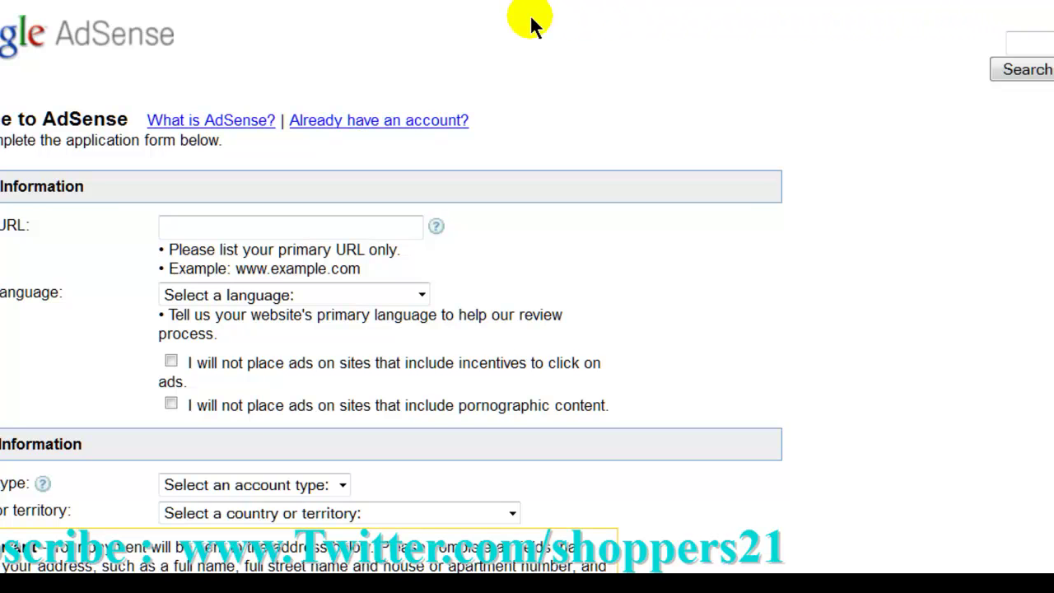
scroll(262, 24, "down", 1)
scroll(262, 25, "down", 3)
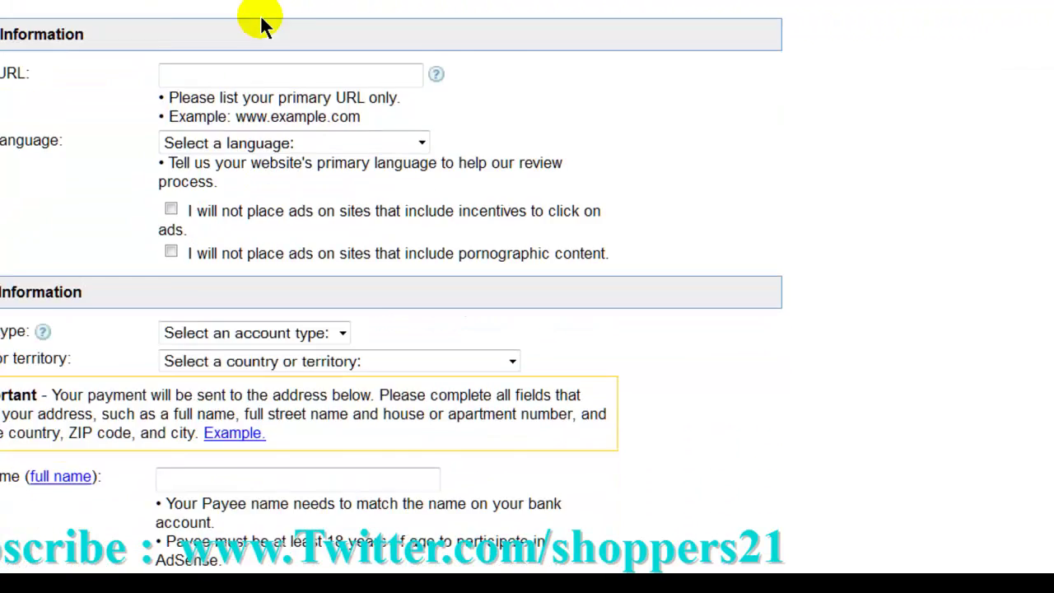
scroll(261, 21, "up", 2)
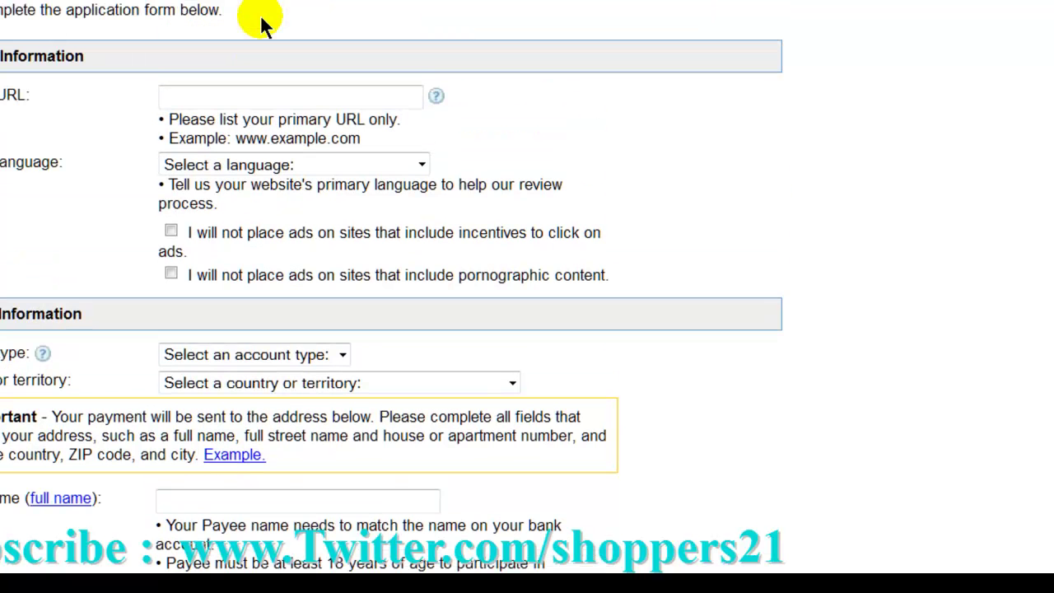
scroll(262, 25, "down", 1)
scroll(262, 25, "down", 3)
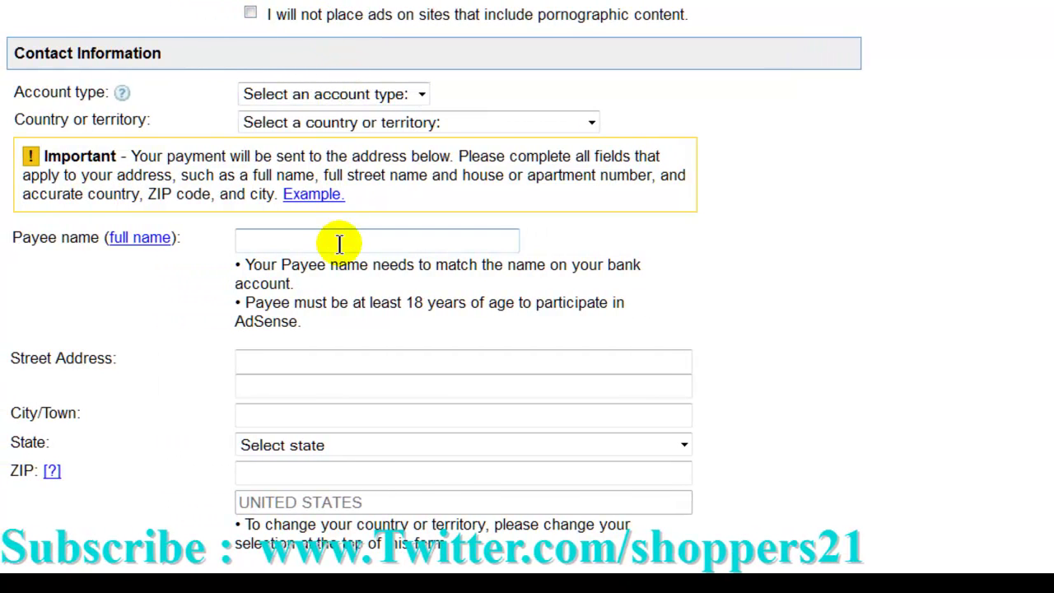
scroll(341, 237, "down", 3)
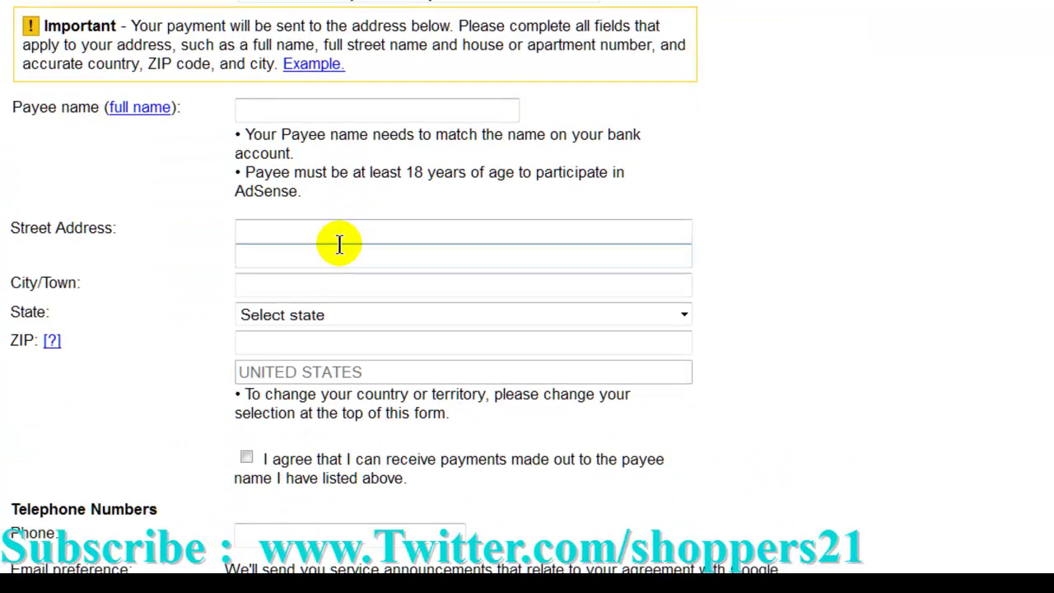
scroll(339, 244, "down", 5)
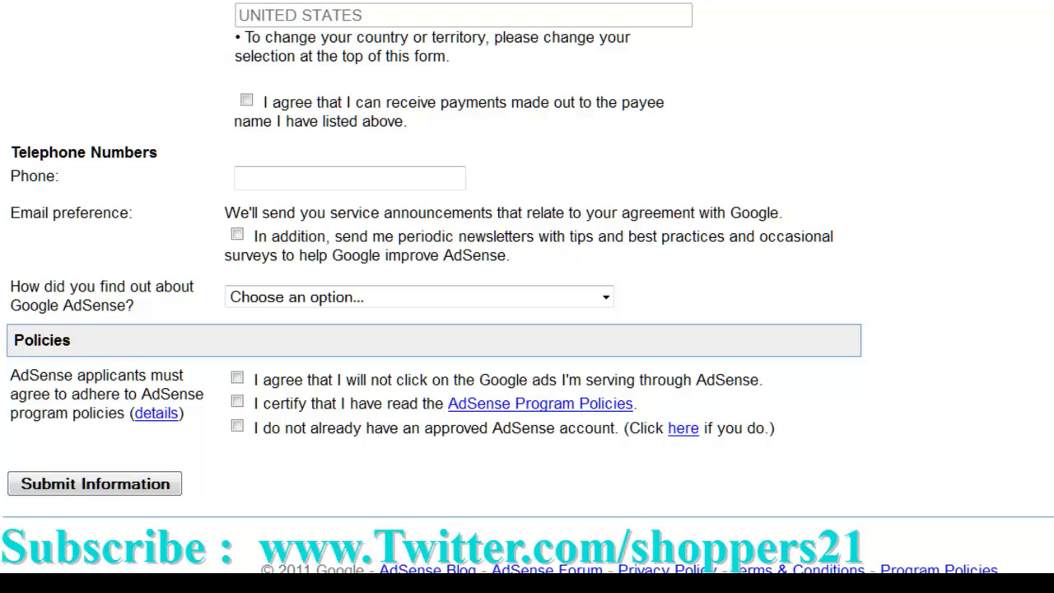
type("g")
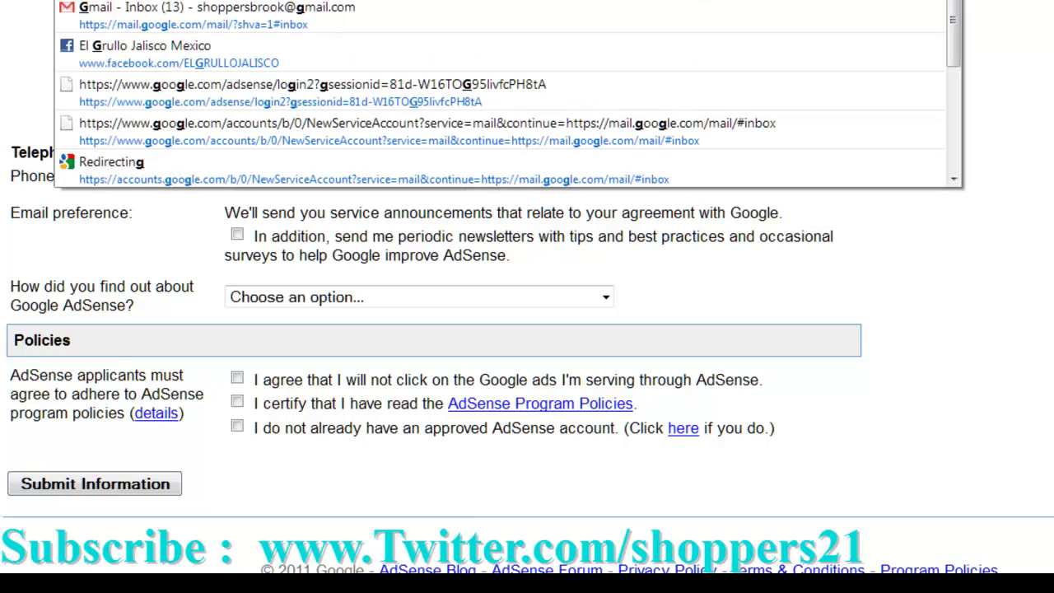
key("BackSpace")
type("www.google.com/")
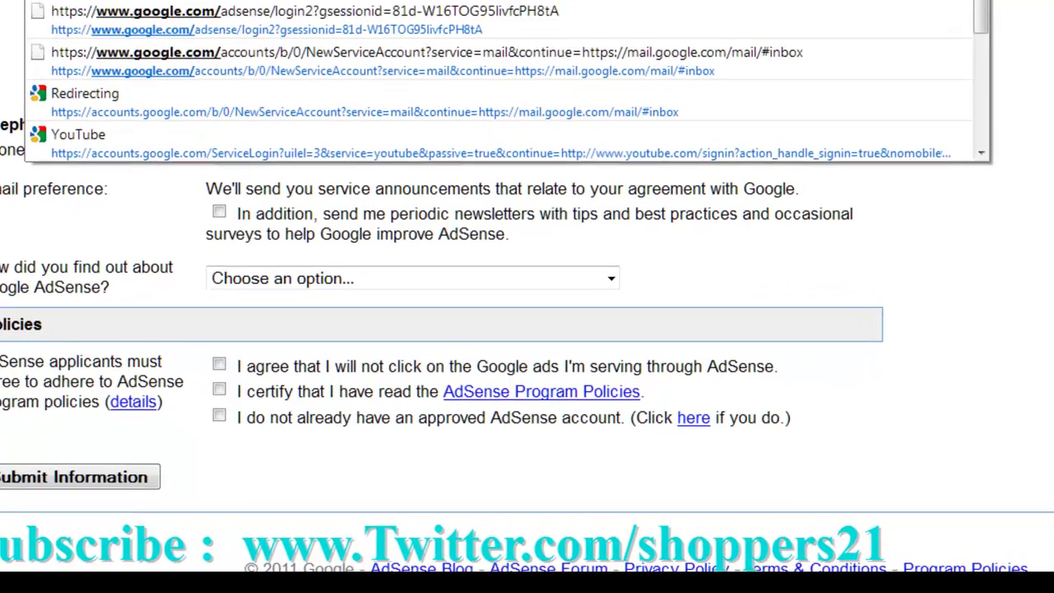
type("a")
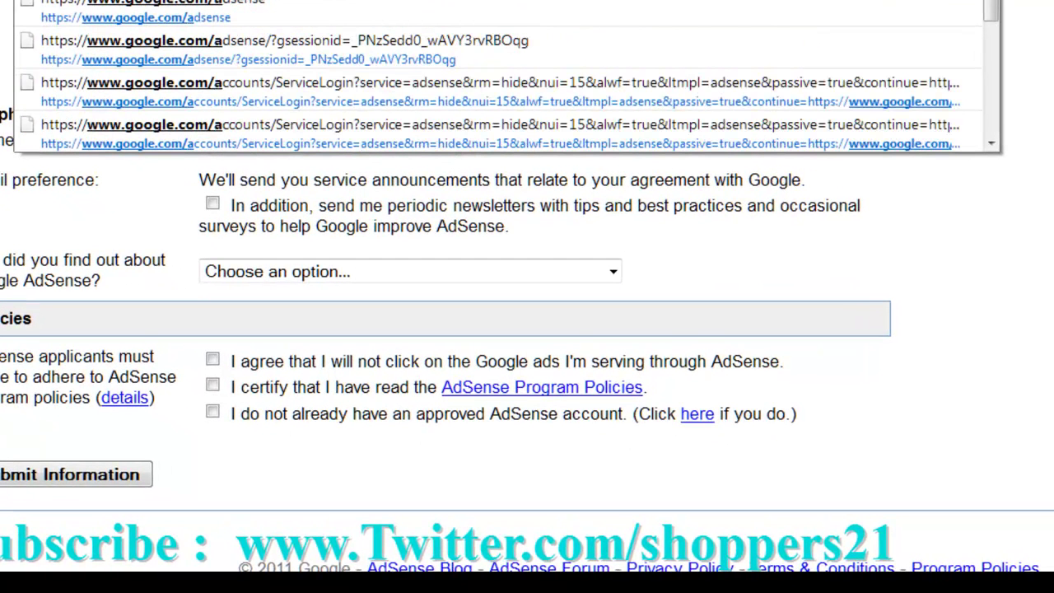
left_click(651, 7)
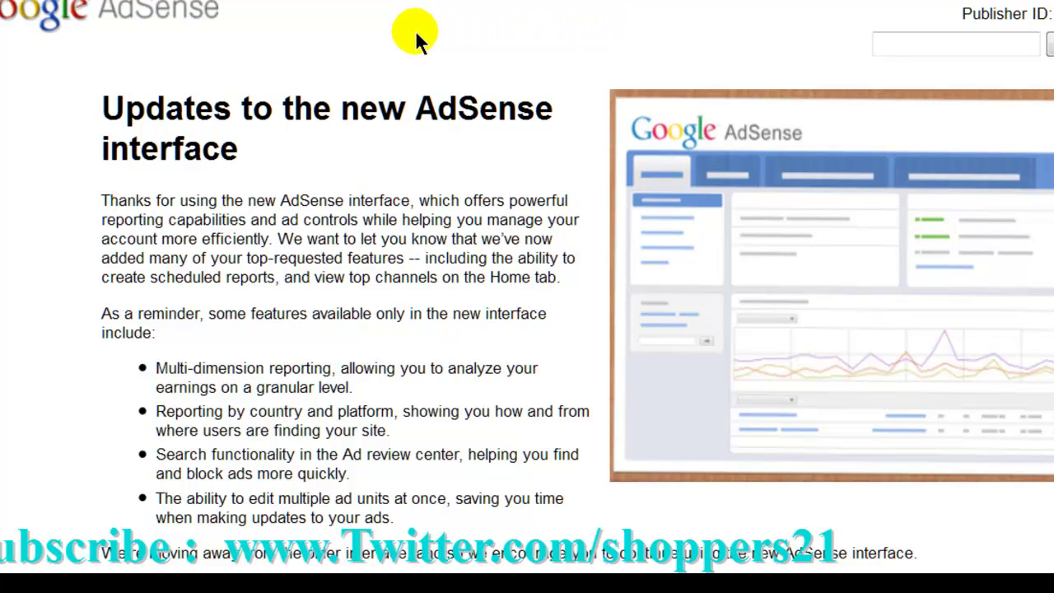
Enter the AdSense account, open My ads > Ad units, and switch to View in: Classic.
left_click(131, 18)
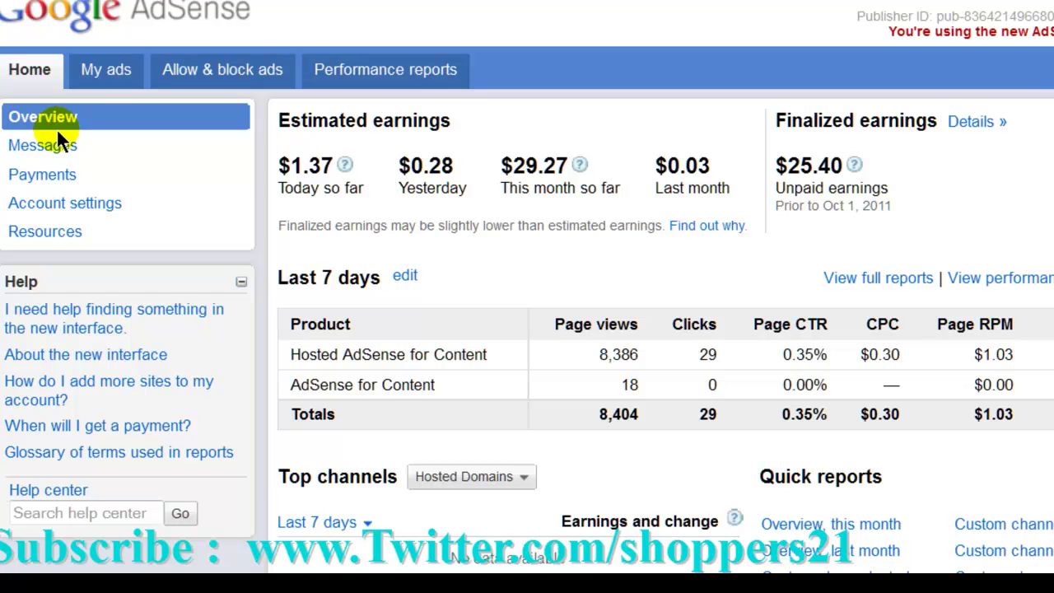
left_click(122, 73)
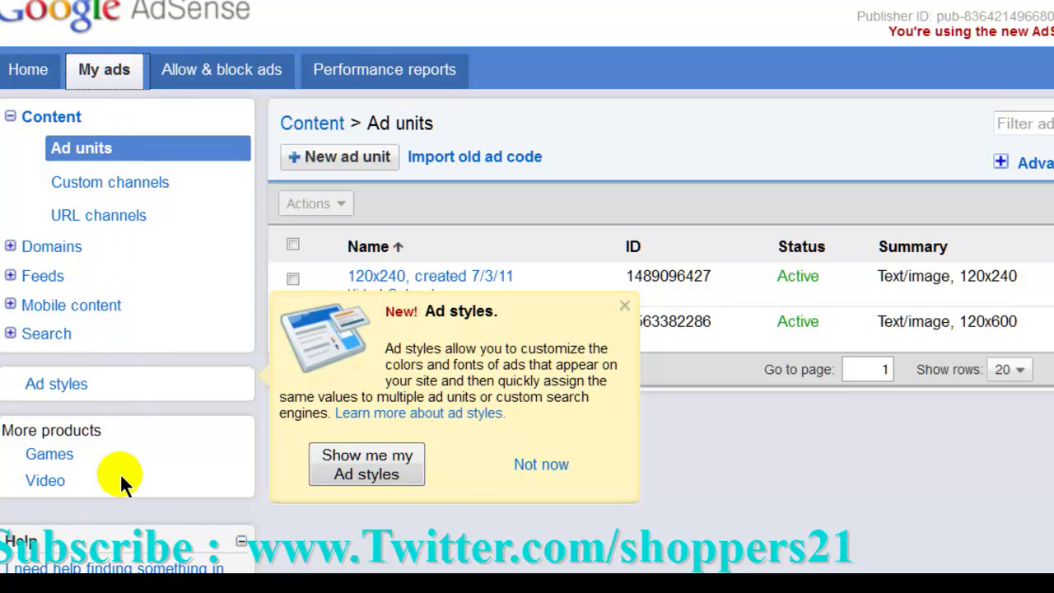
left_click(50, 480)
scroll(54, 478, "down", 3)
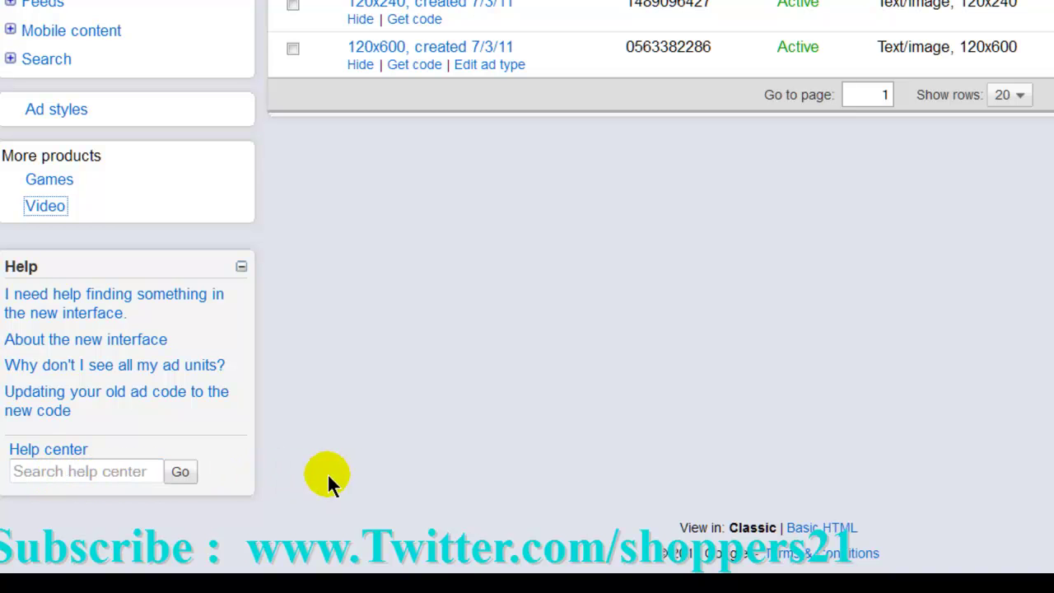
left_click(484, 475)
scroll(484, 473, "up", 5)
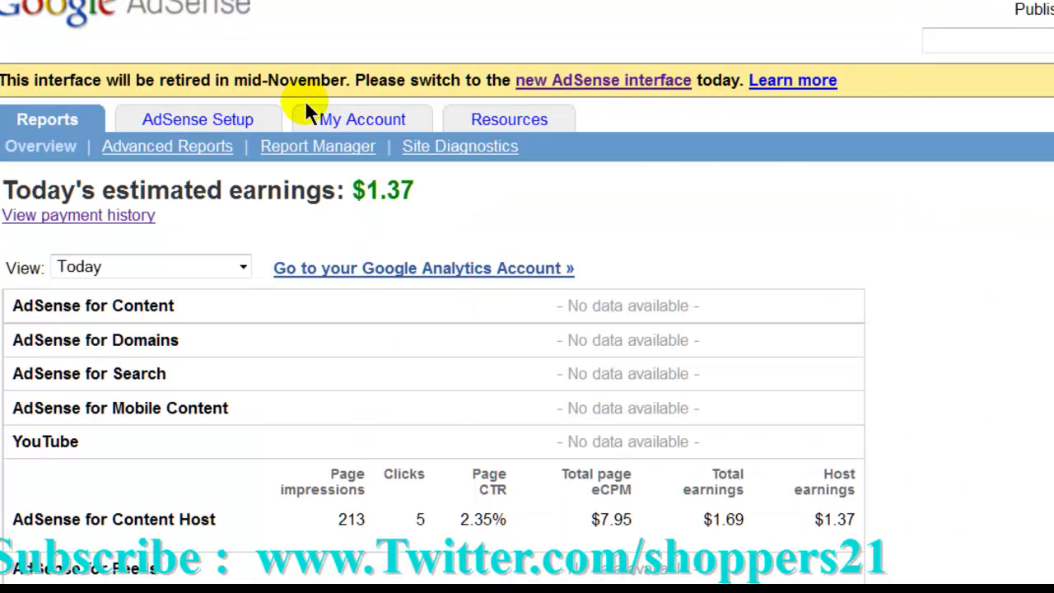
Open the AdSense Setup tab showing AdSense for Content and Search products.
left_click(215, 119)
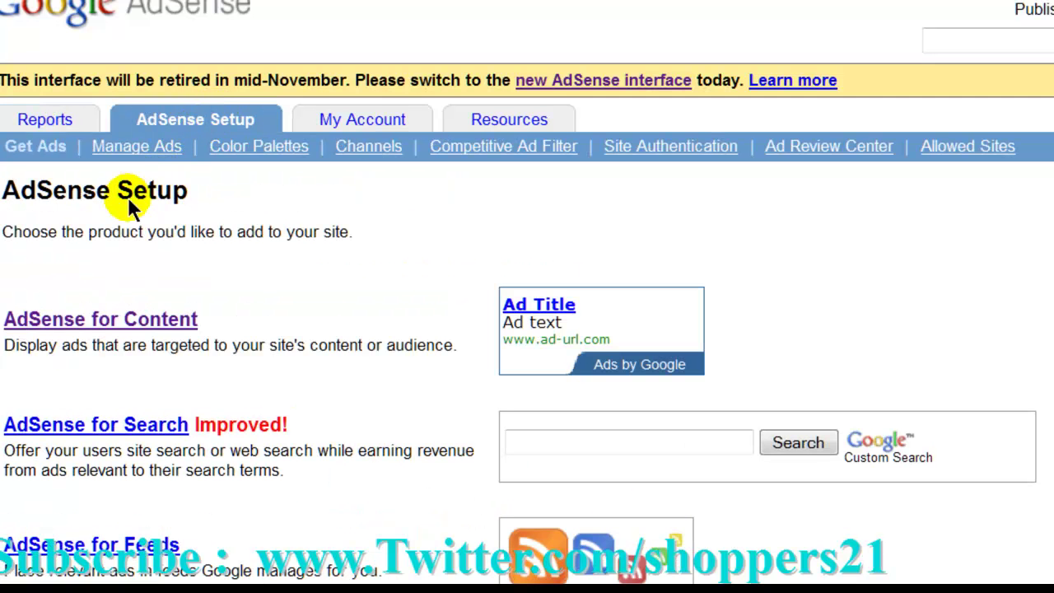
Start an AdSense for Content ad unit, choosing Ad unit rather than Link unit.
left_click(12, 321)
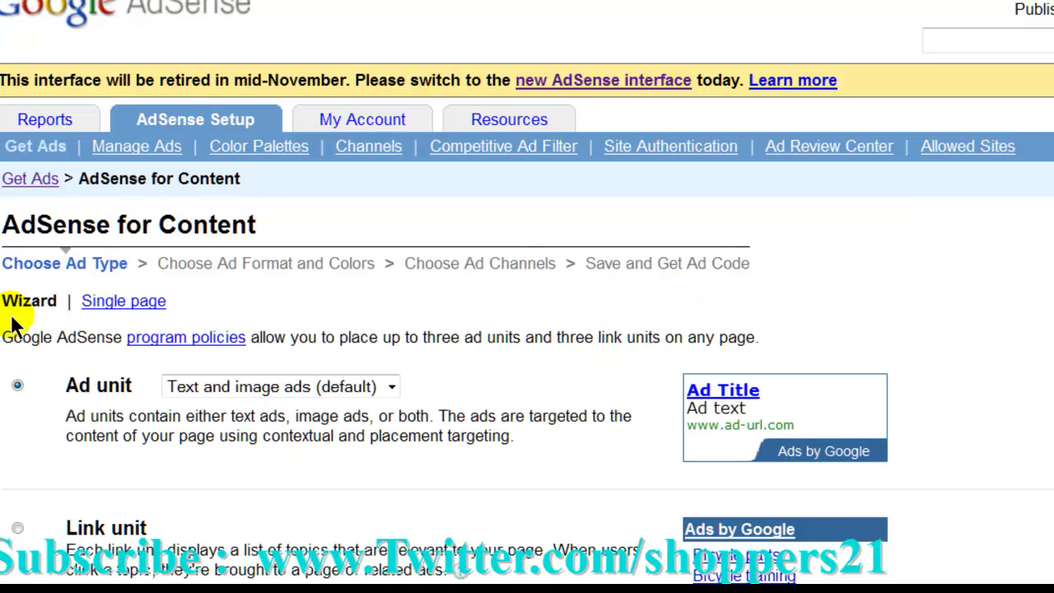
scroll(13, 321, "down", 3)
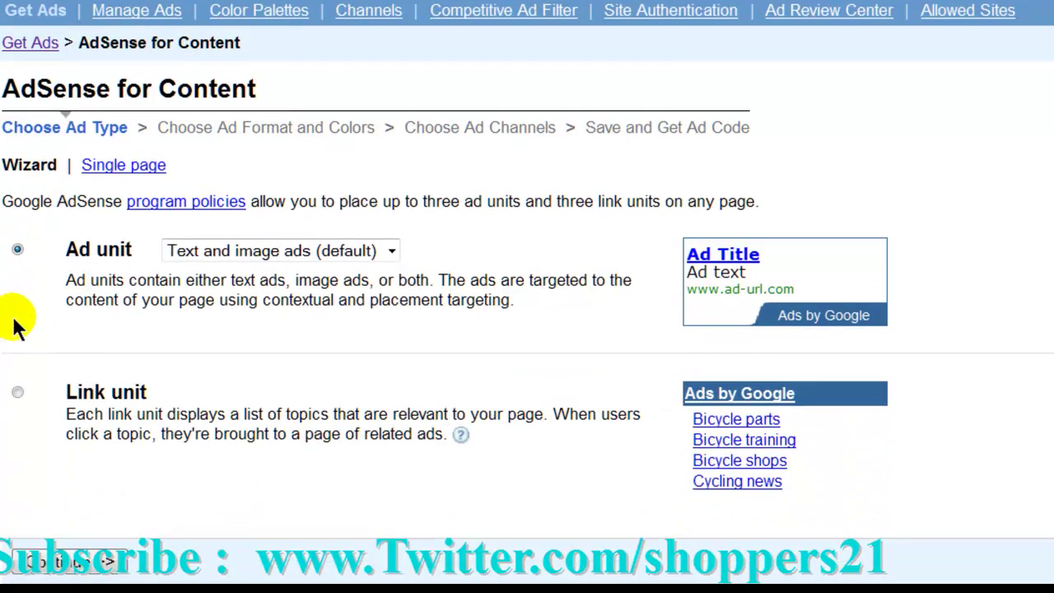
left_click(97, 403)
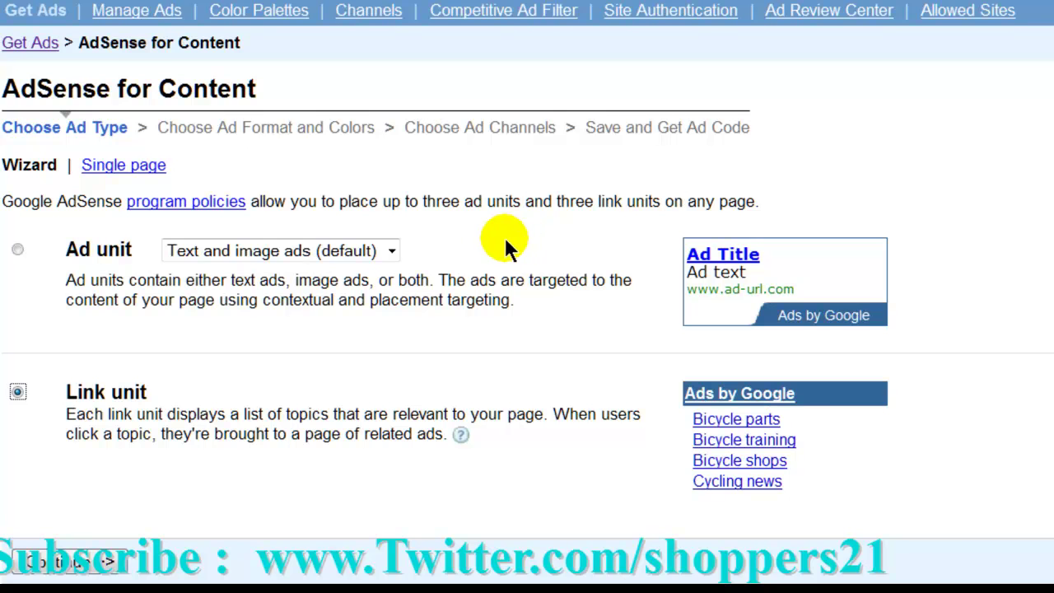
left_click(17, 250)
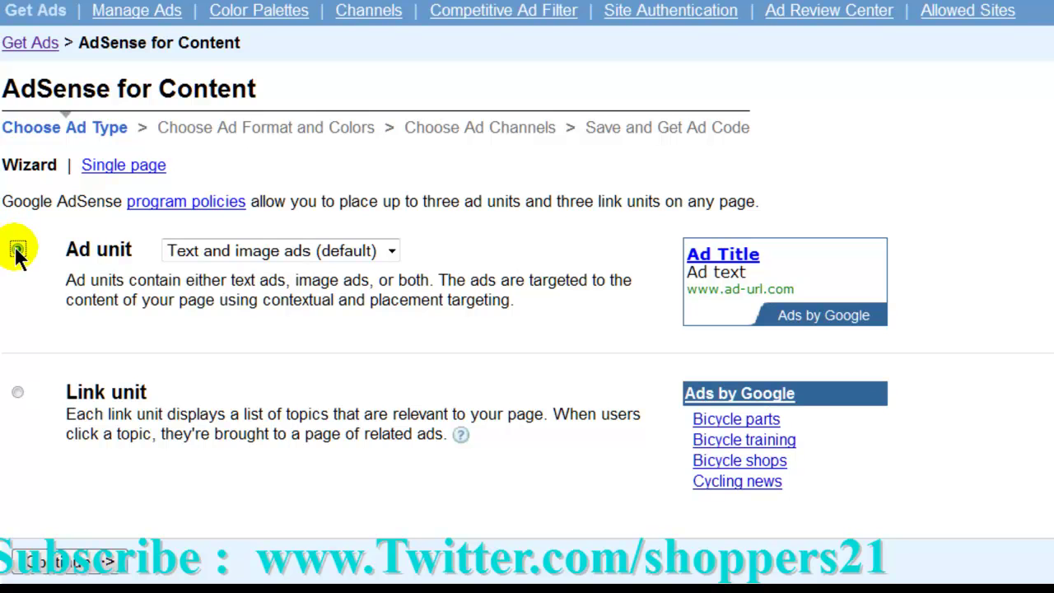
Limit the ad unit to image ads only and continue to the format step.
left_click(183, 251)
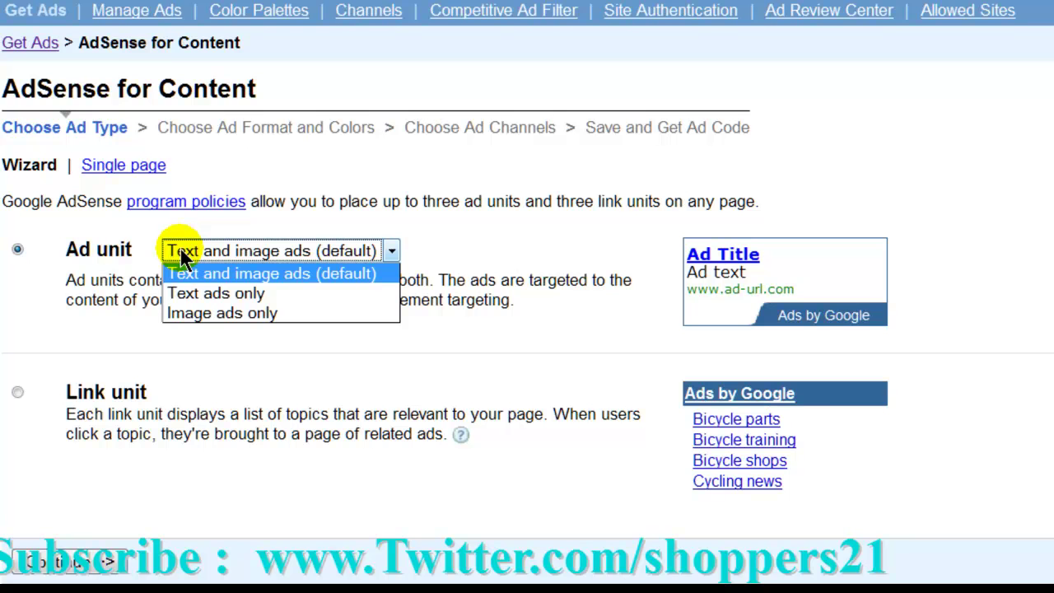
left_click(183, 295)
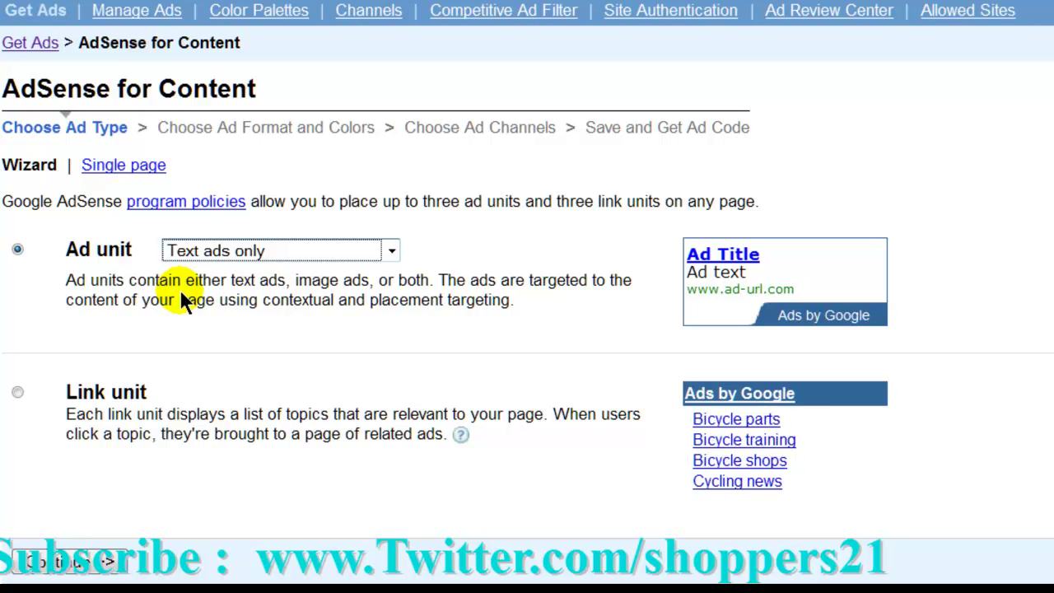
key("Down")
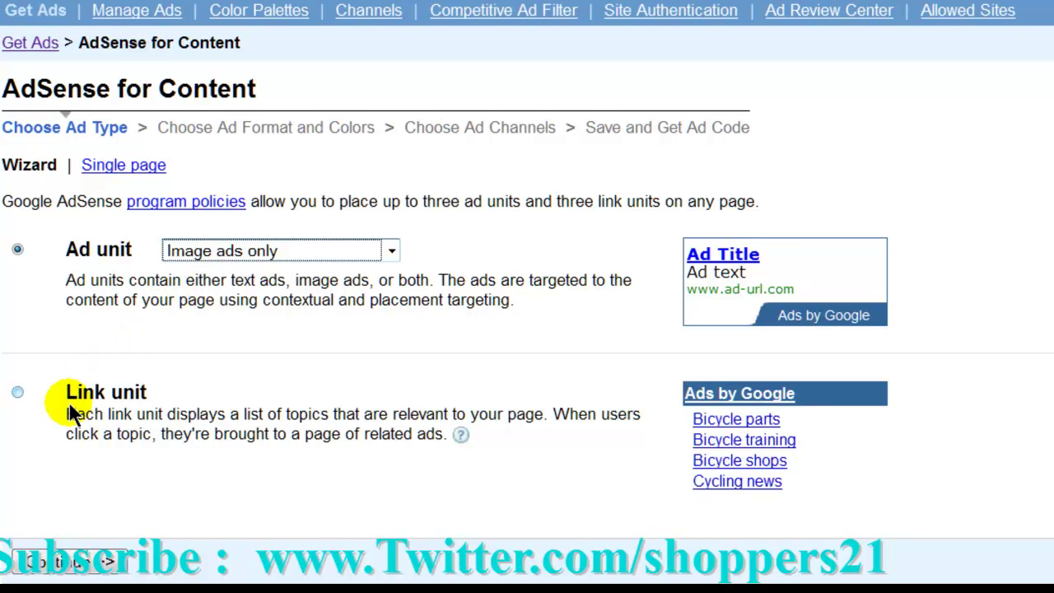
left_click(73, 563)
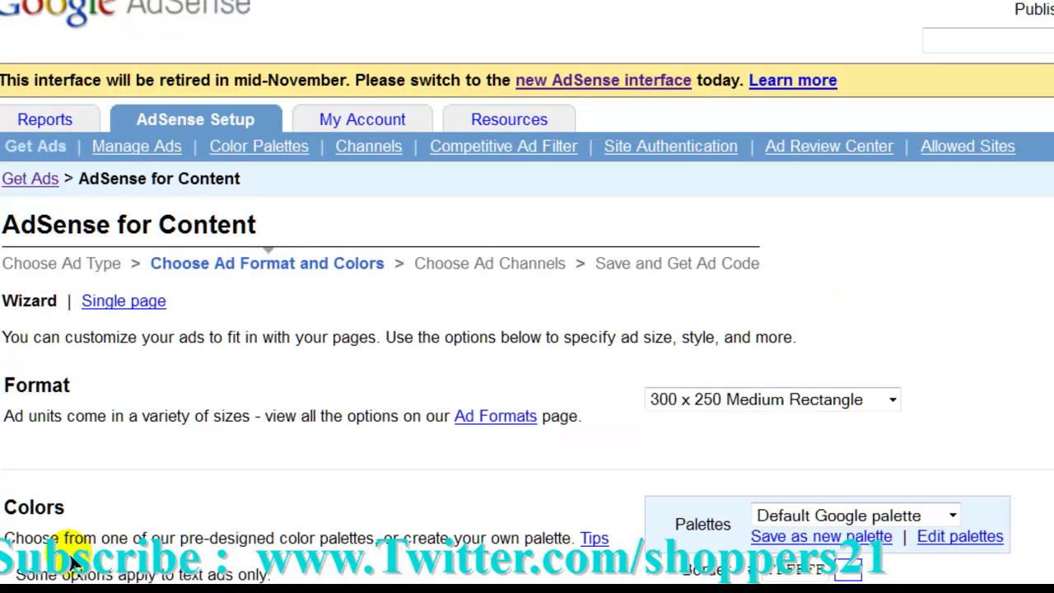
Preview the ad unit in its default format, then close the preview.
scroll(72, 562, "down", 4)
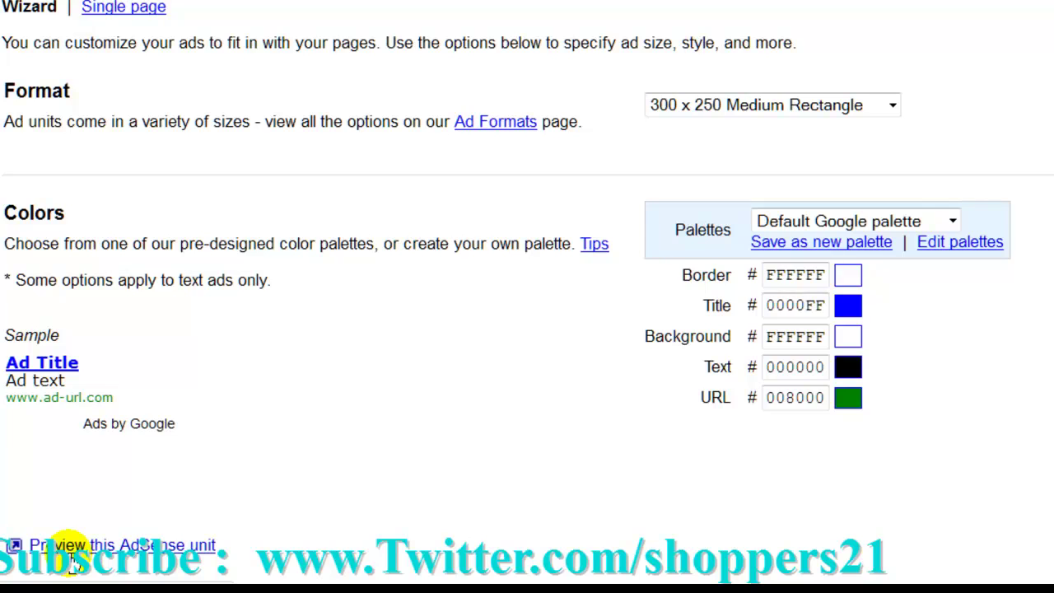
left_click(71, 548)
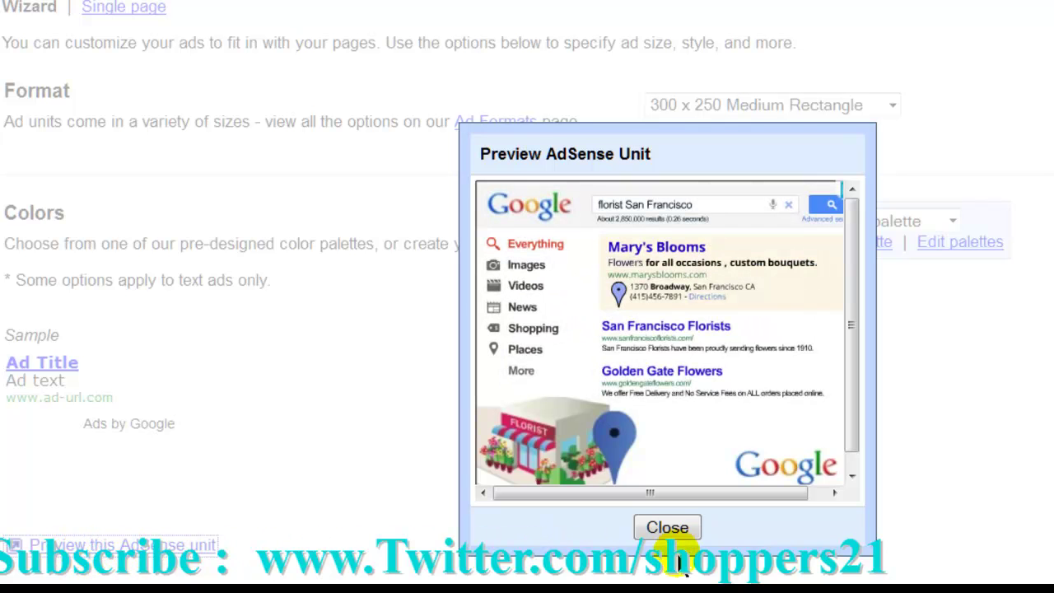
left_click(677, 530)
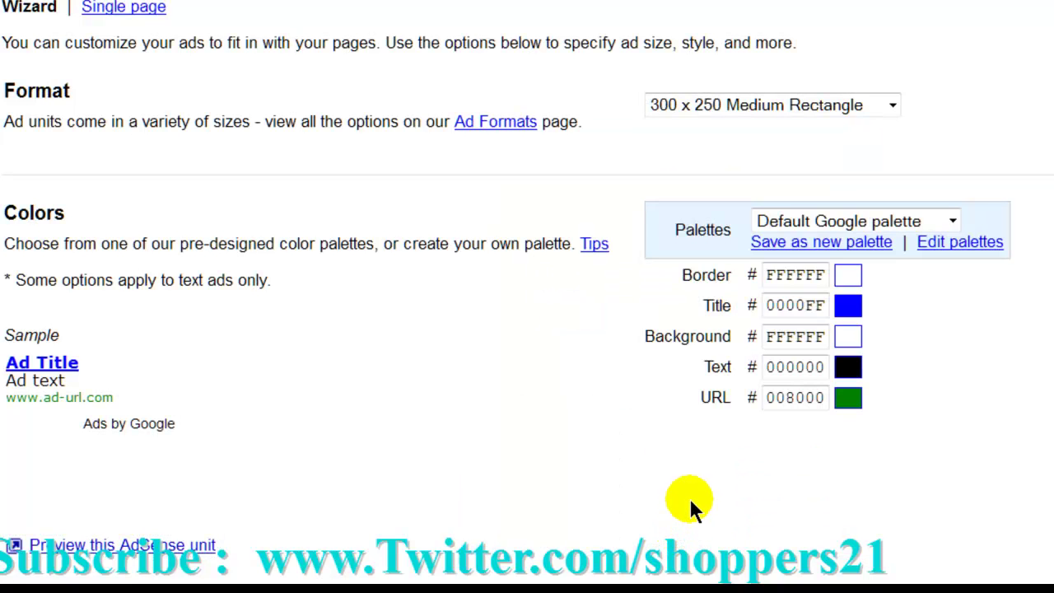
Set the ad format to 728 x 90 Leaderboard and preview how it looks.
left_click(692, 104)
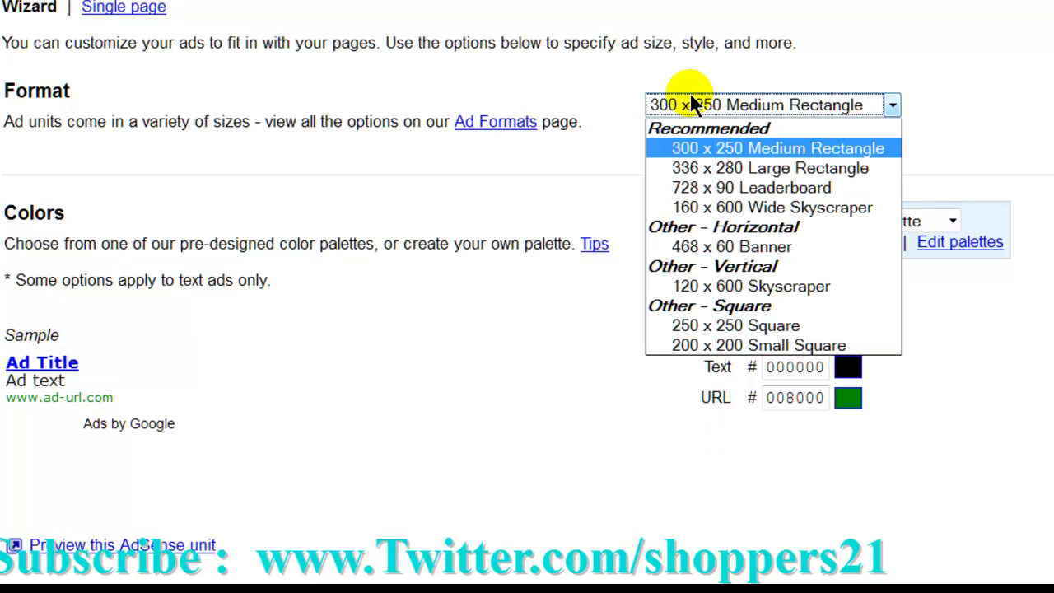
left_click(692, 188)
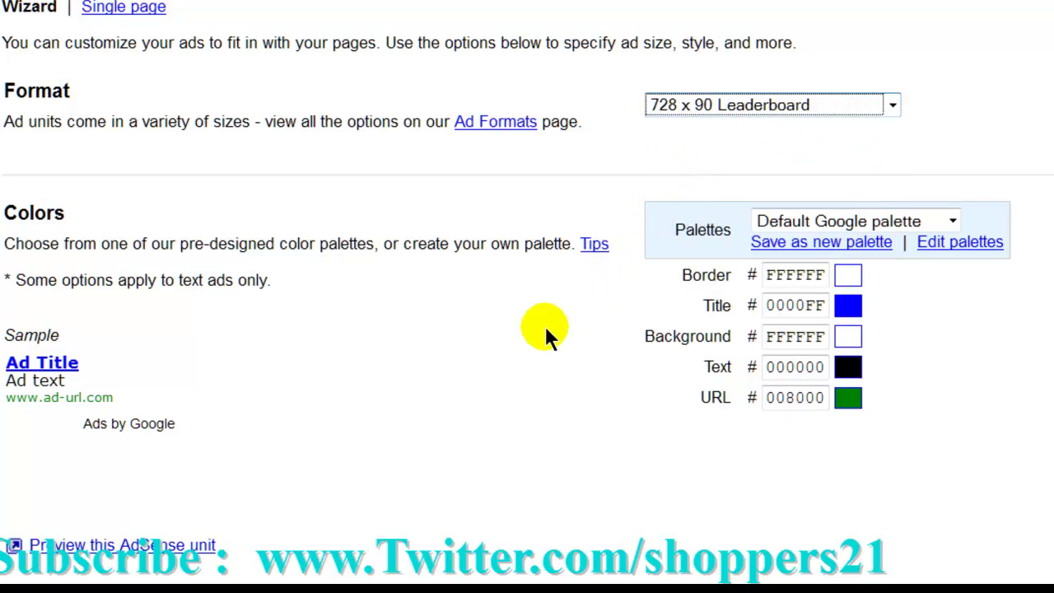
left_click(219, 542)
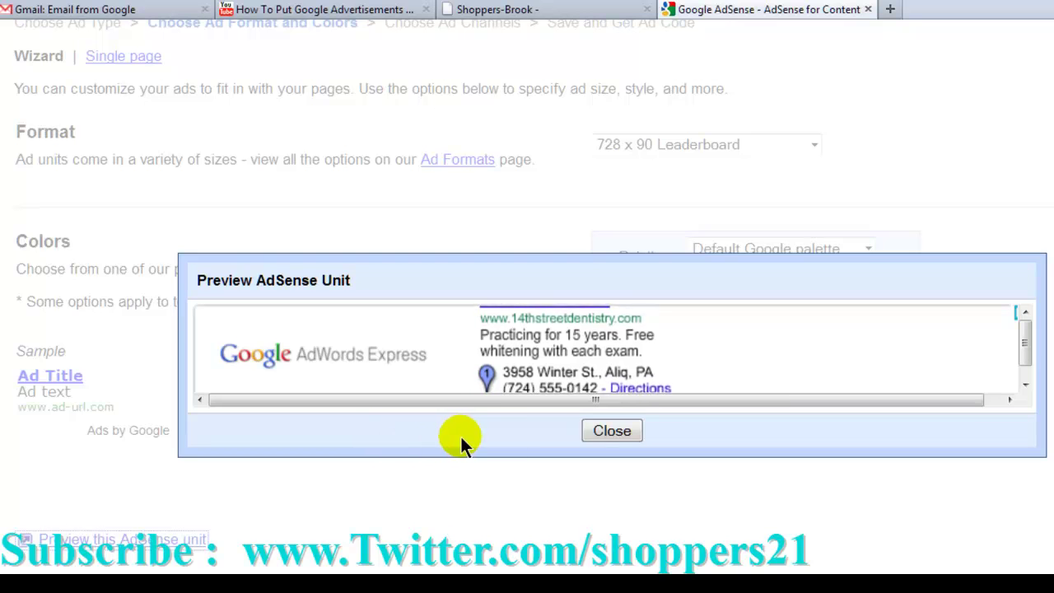
left_click(613, 432)
scroll(614, 434, "down", 1)
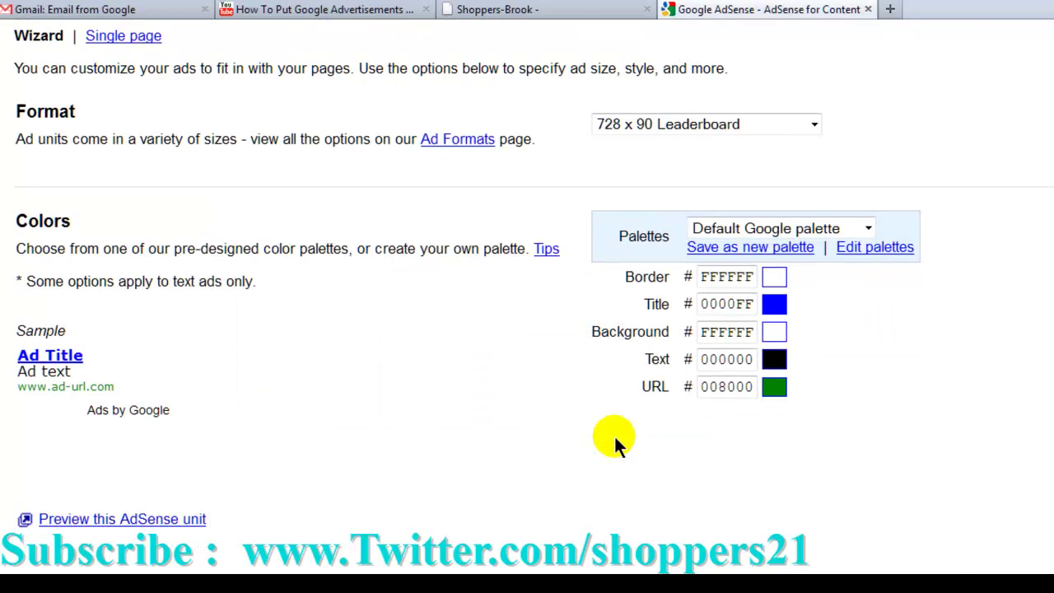
scroll(614, 434, "down", 3)
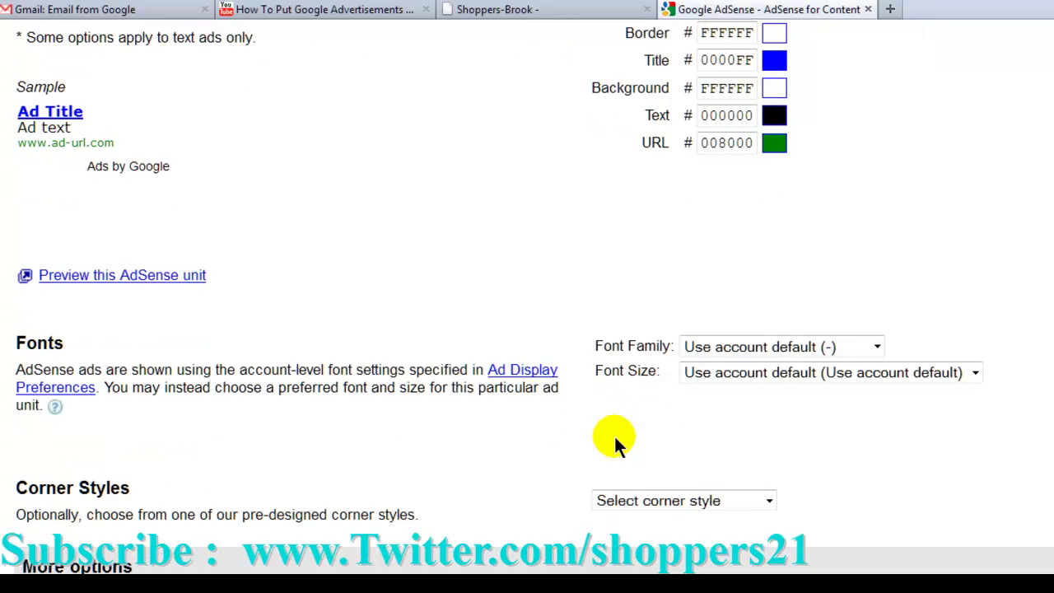
scroll(614, 434, "down", 3)
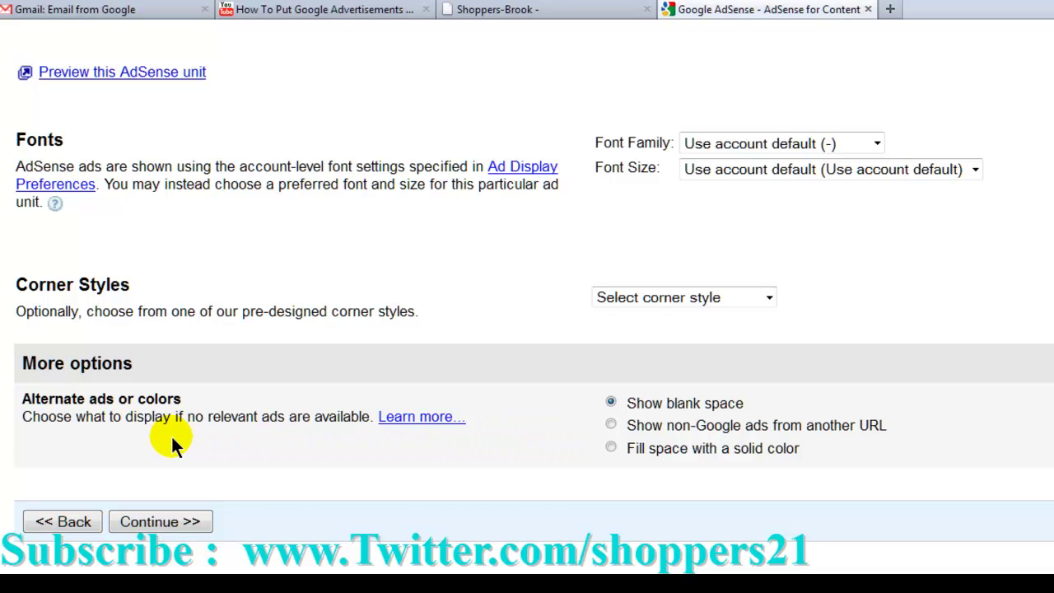
Continue past the format page and Choose Ad Channels without adding any channels.
left_click(172, 525)
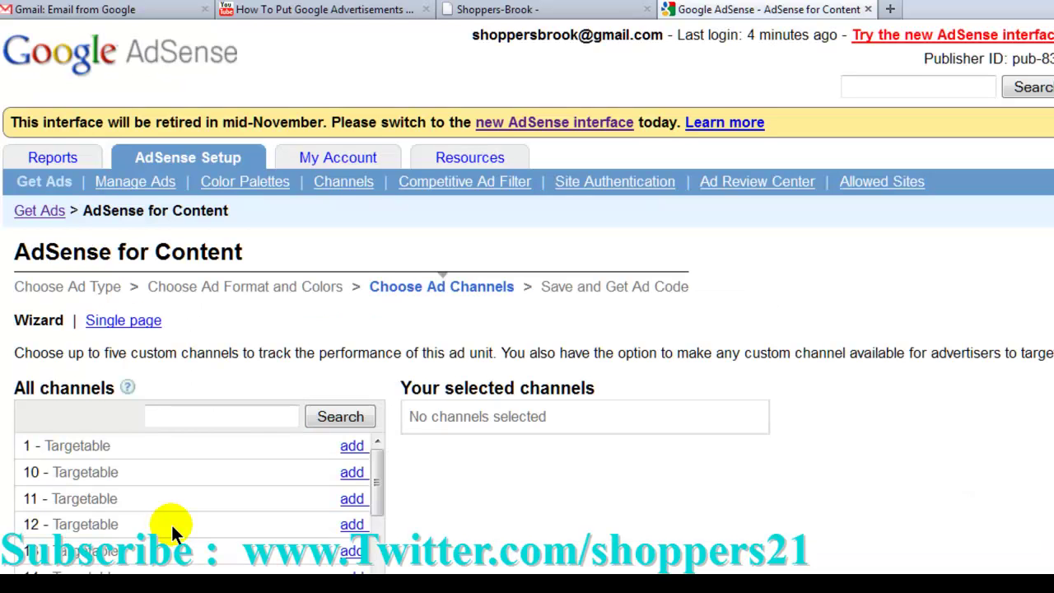
scroll(170, 522, "down", 3)
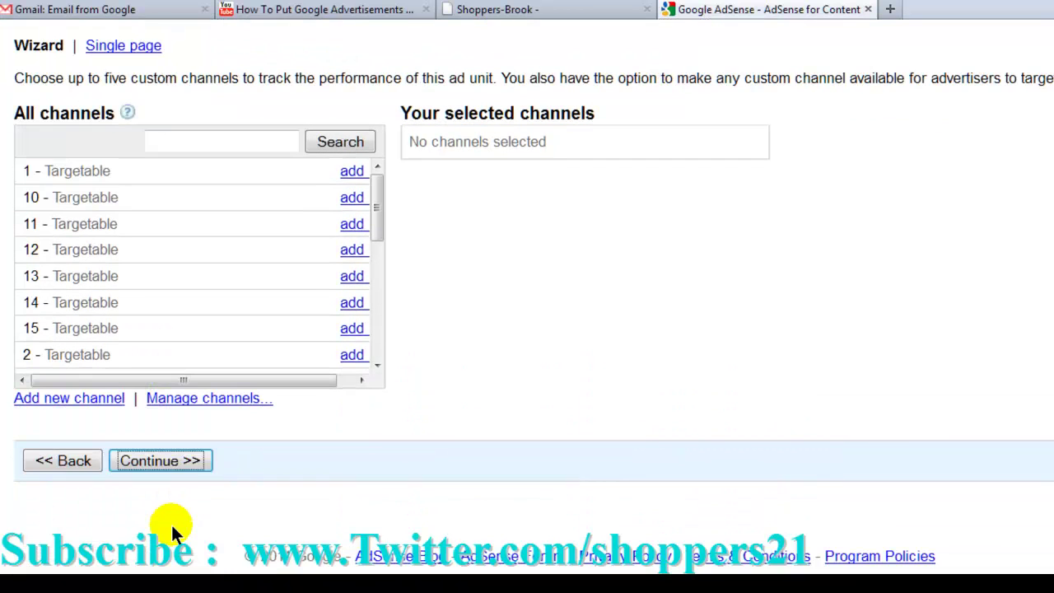
left_click(160, 461)
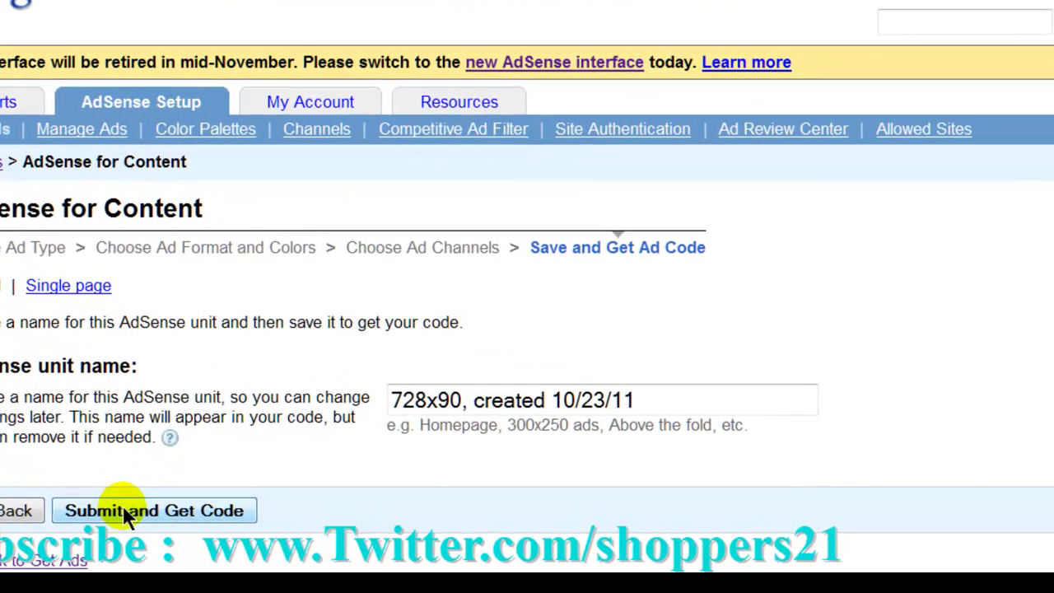
Submit the 728x90 unit, copy the full code from the code box, and switch to Shoppers-Brook.
left_click(171, 520)
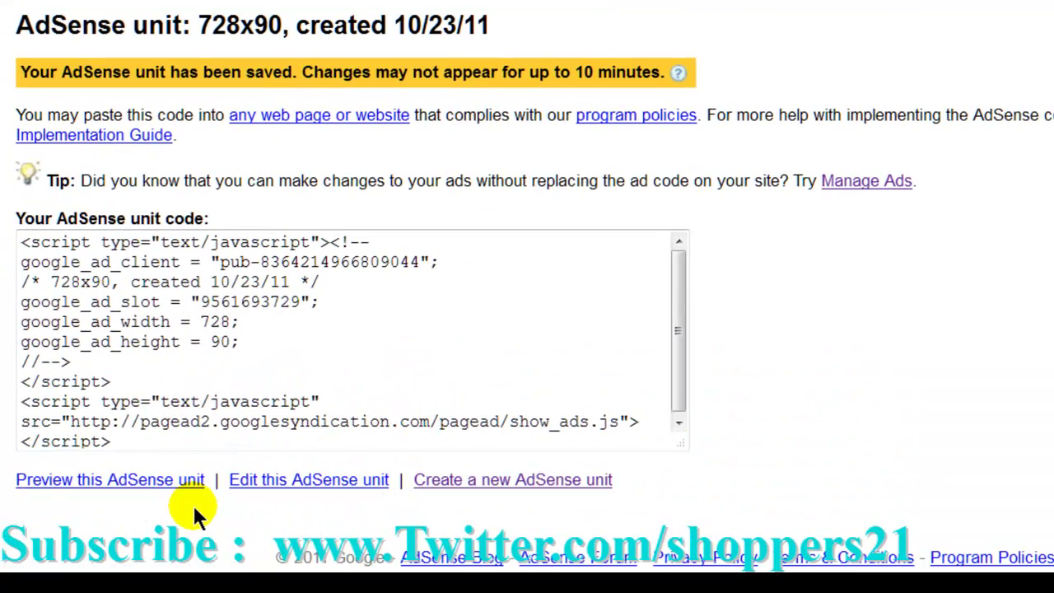
left_click(193, 440)
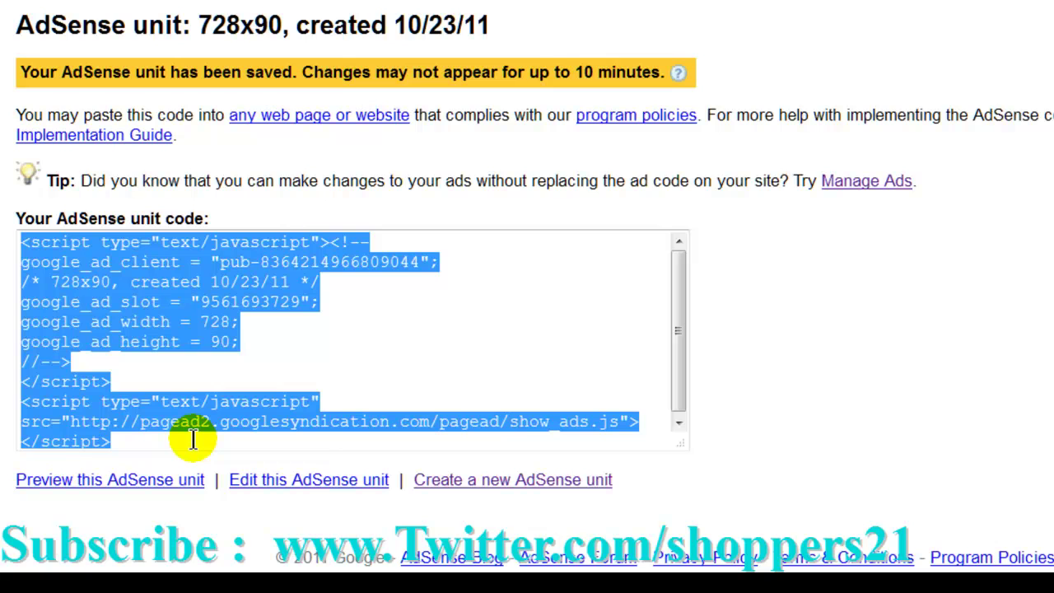
key("shift+F10")
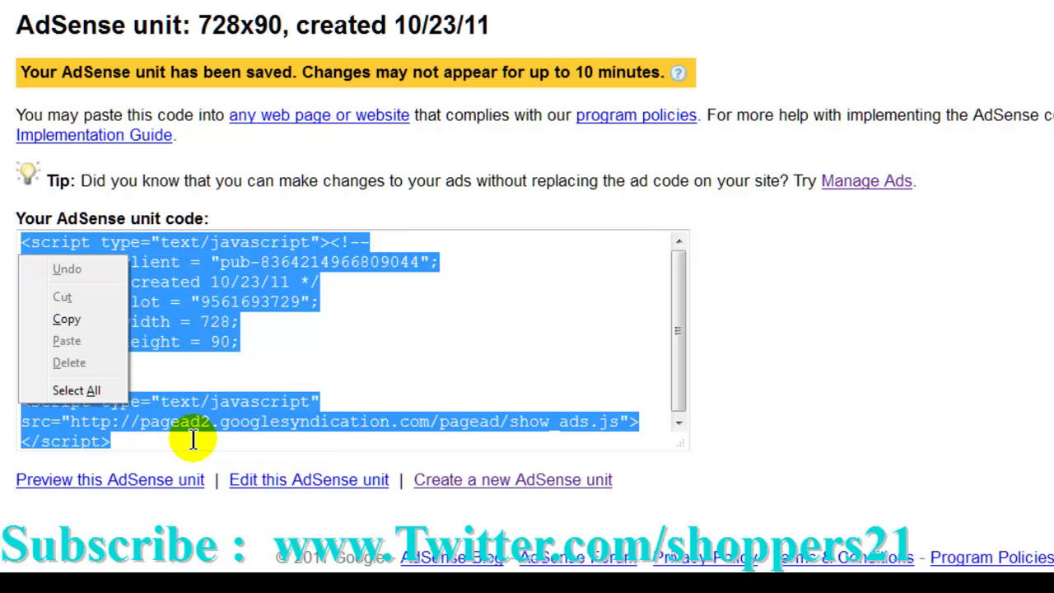
key("Down")
key("Down")
key("Return")
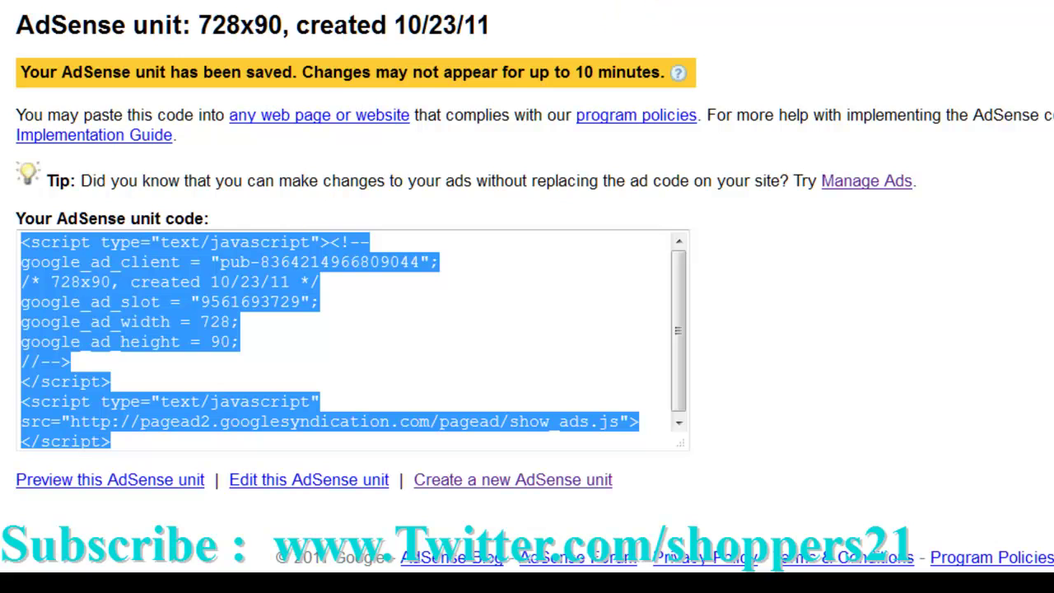
left_click(538, 51)
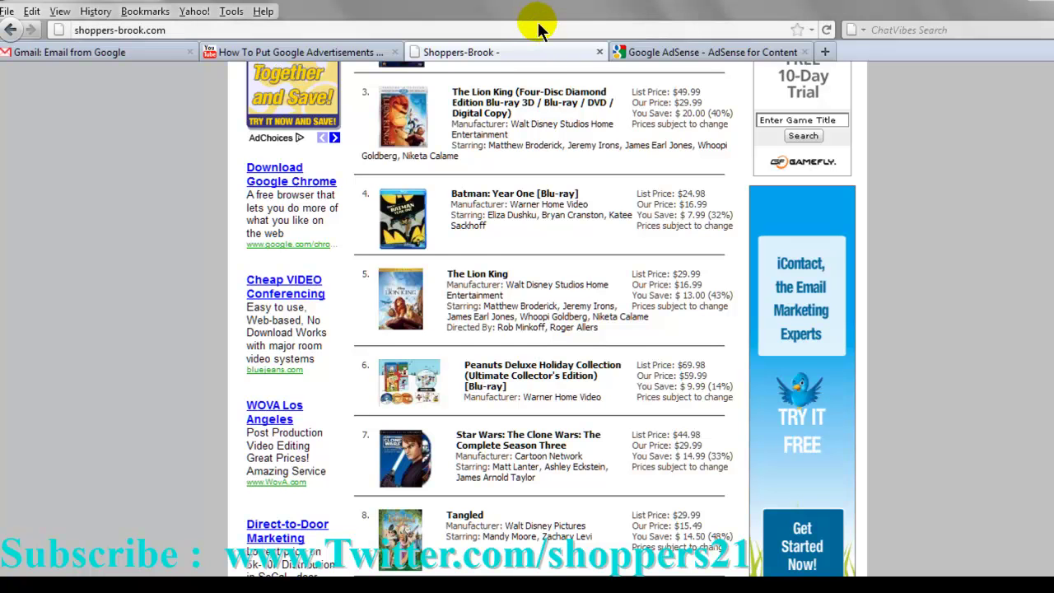
Scroll to the top of the page and begin typing '/a' after shoppers-brook.com in the address bar.
key("Page_Up")
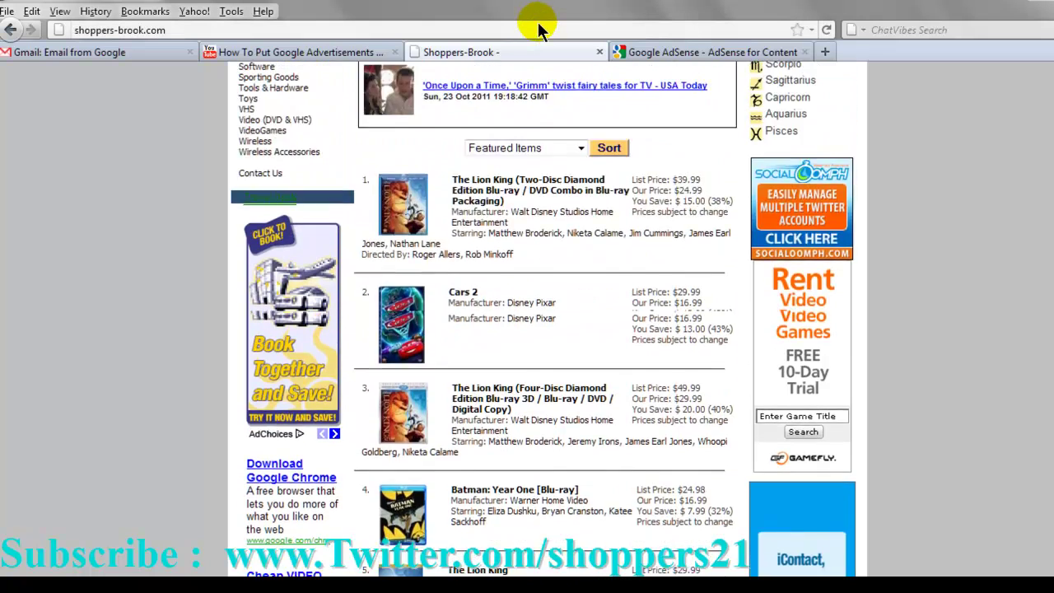
key("Page_Up")
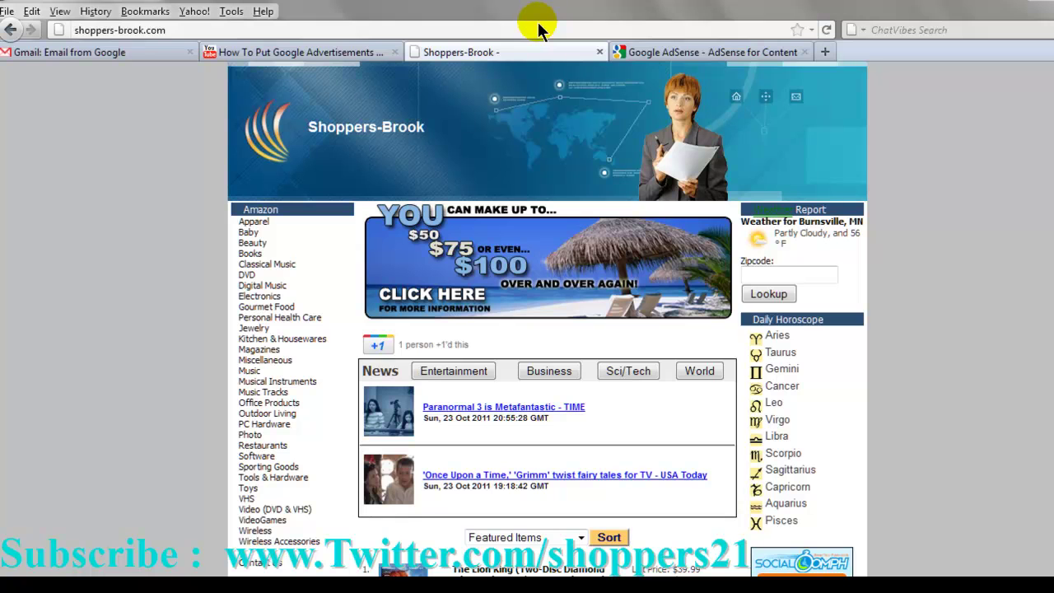
left_click(539, 29)
left_click(539, 30)
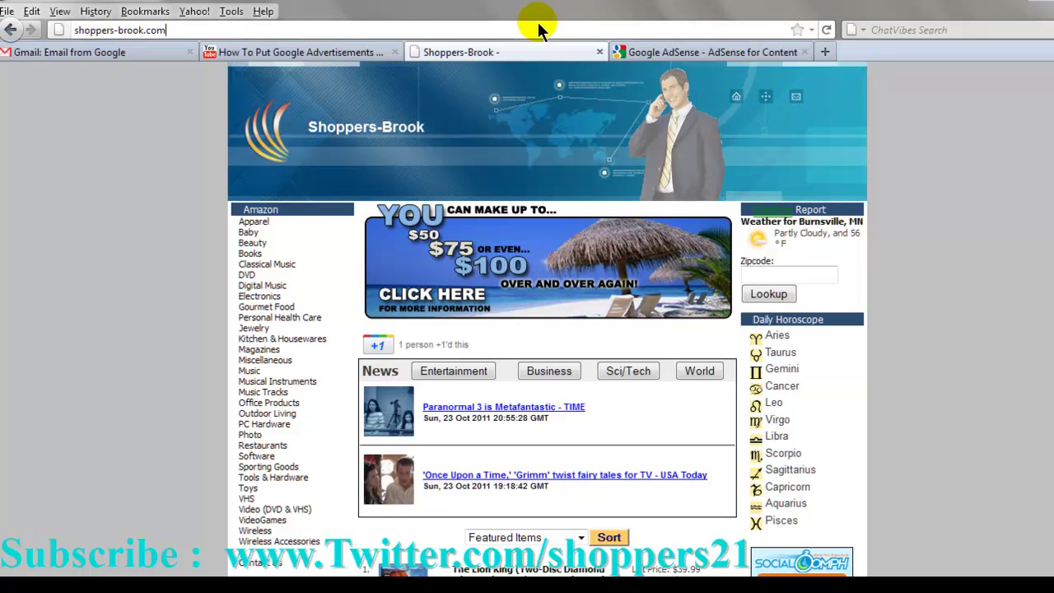
type("/")
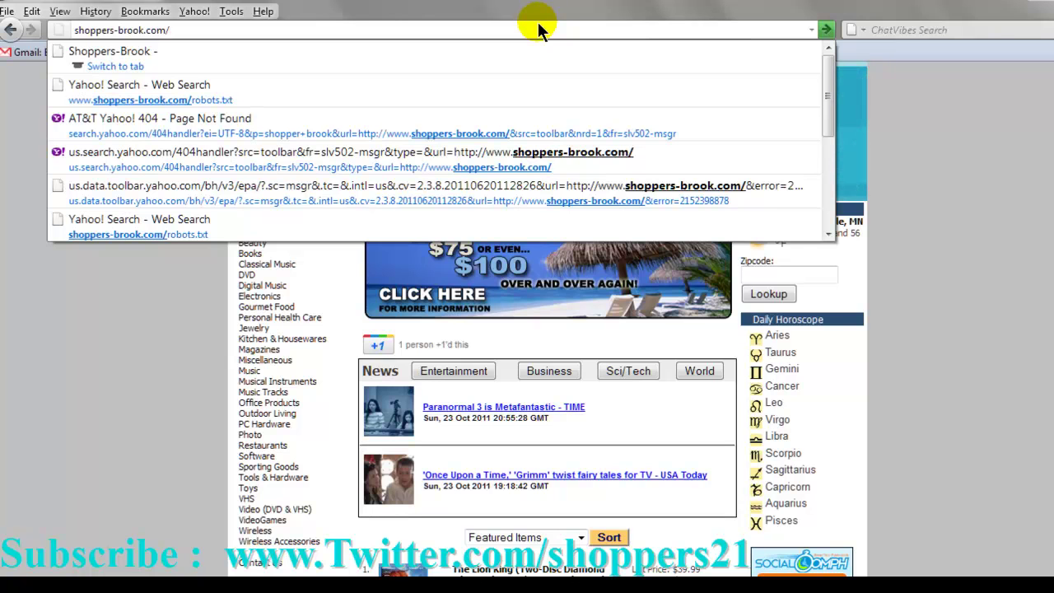
type("a")
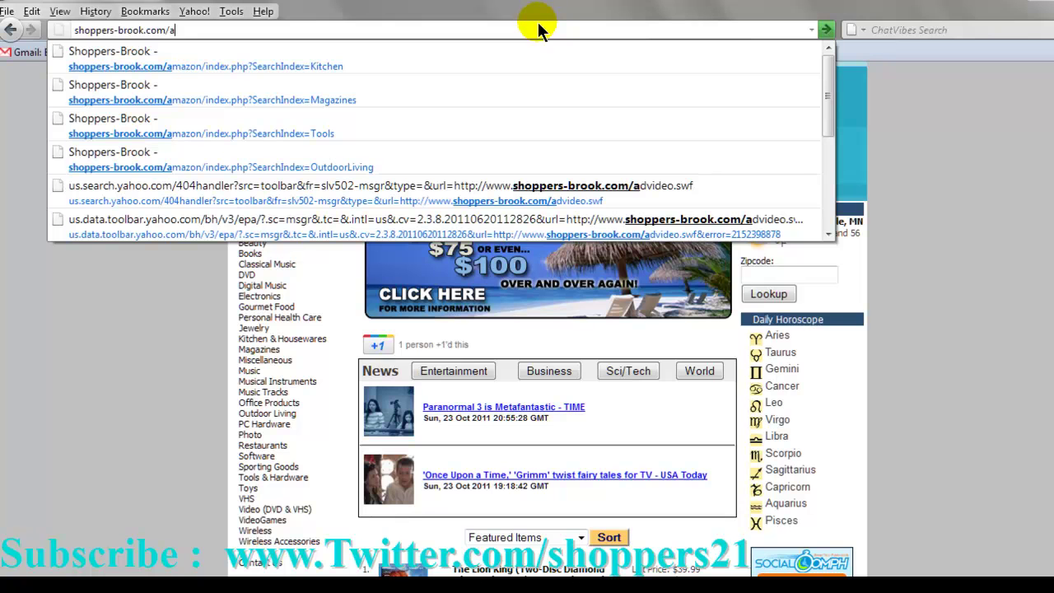
Finish typing the address and load shoppers-brook.com/admit.php.
type("d")
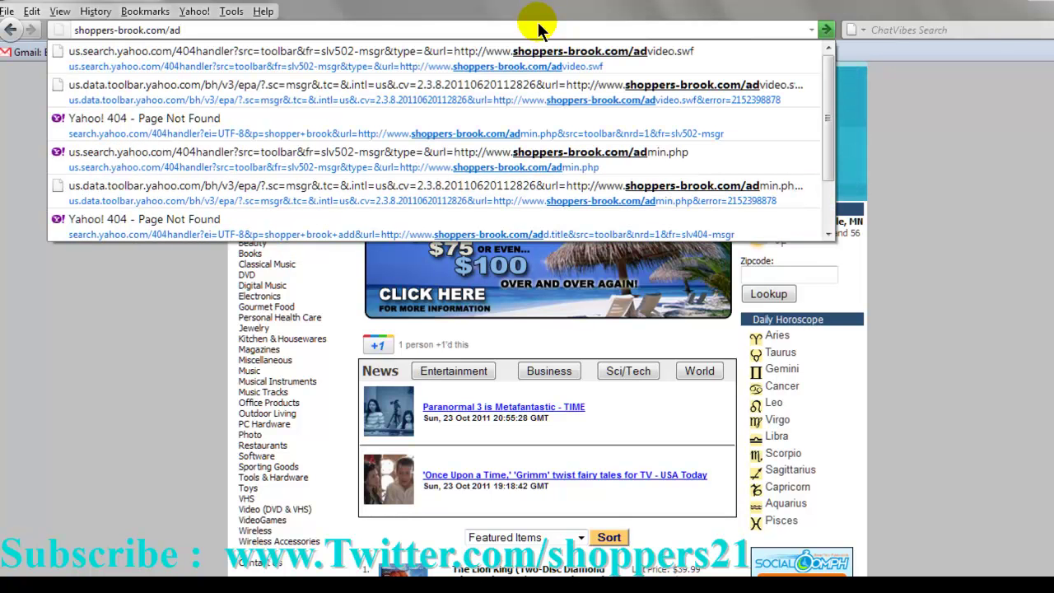
key("BackSpace")
type("mi")
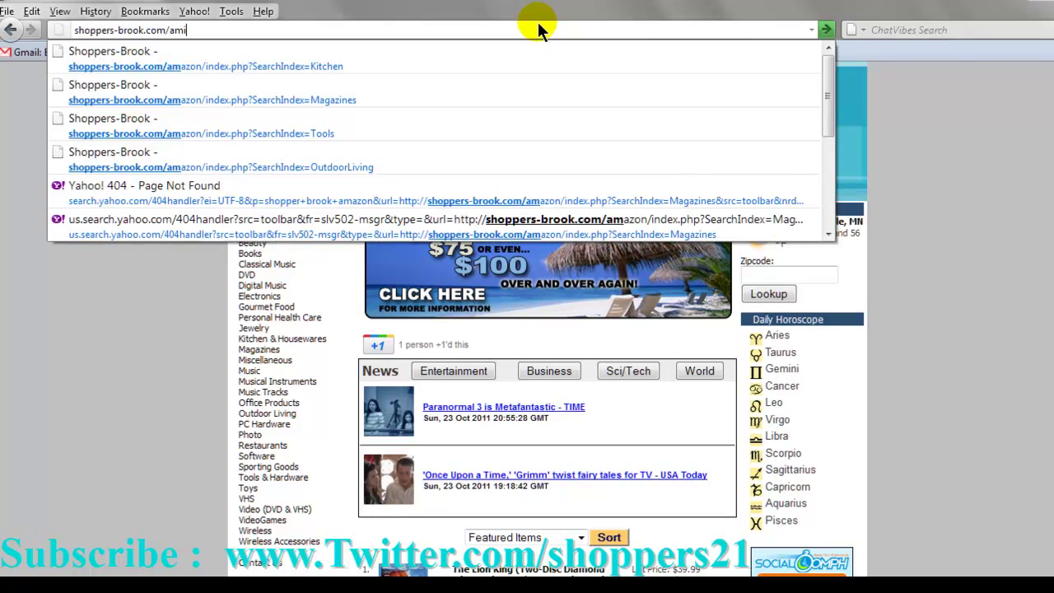
key("Escape")
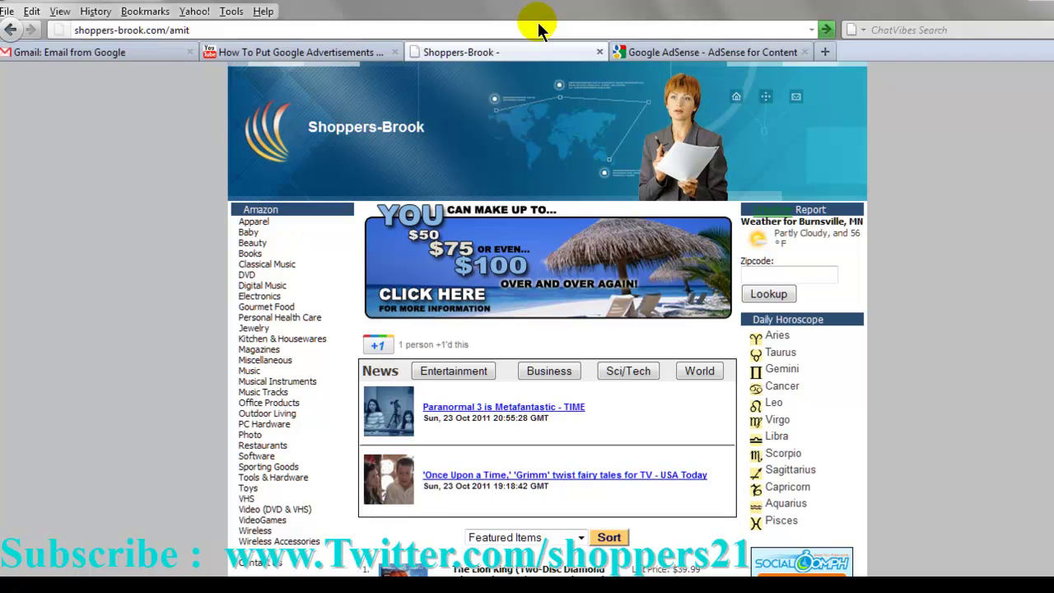
key("BackSpace")
key("BackSpace")
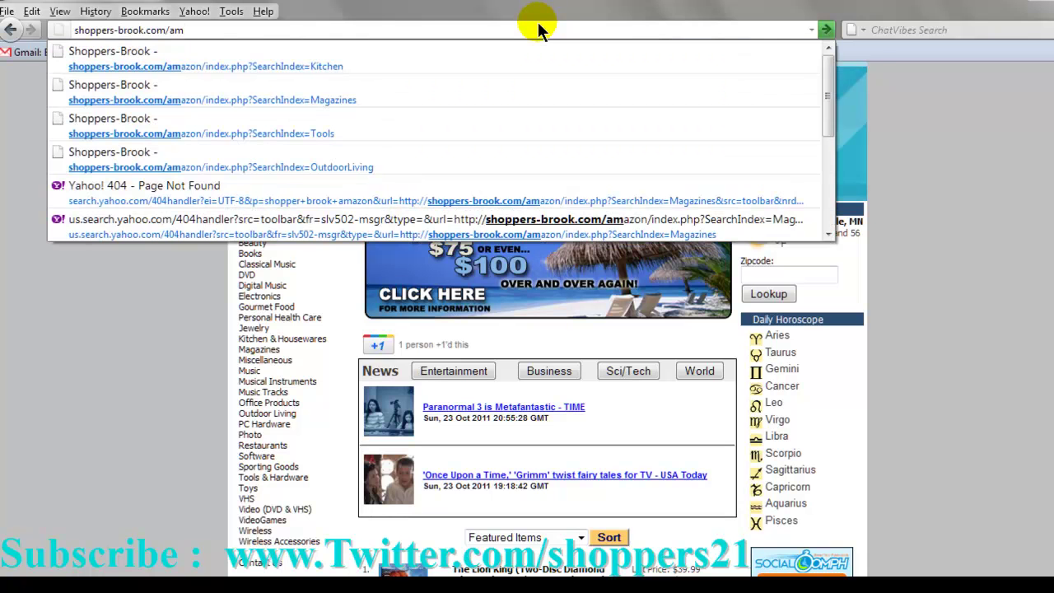
key("BackSpace")
type("d")
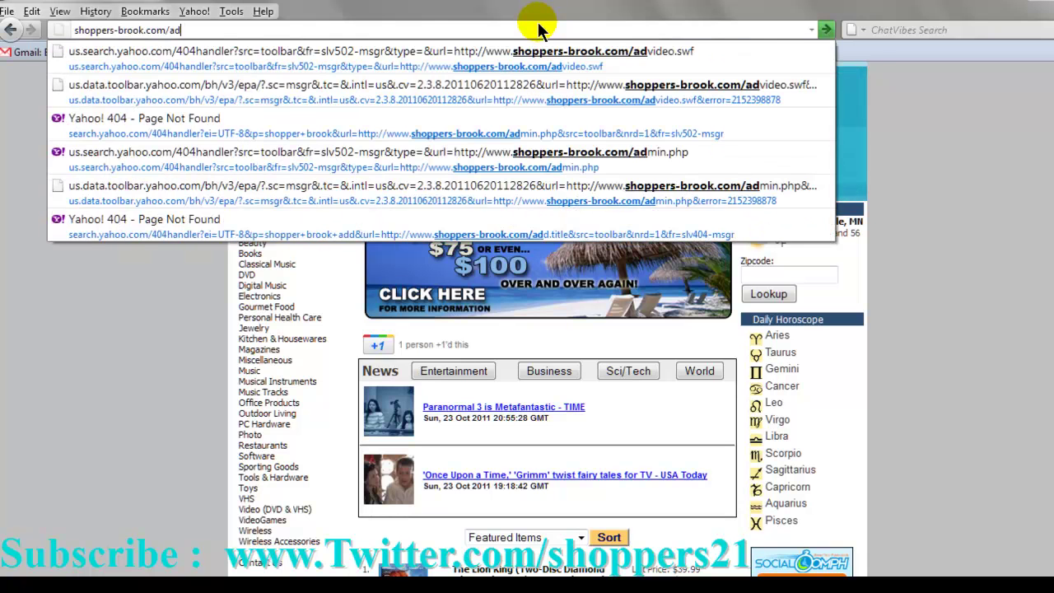
type("mit")
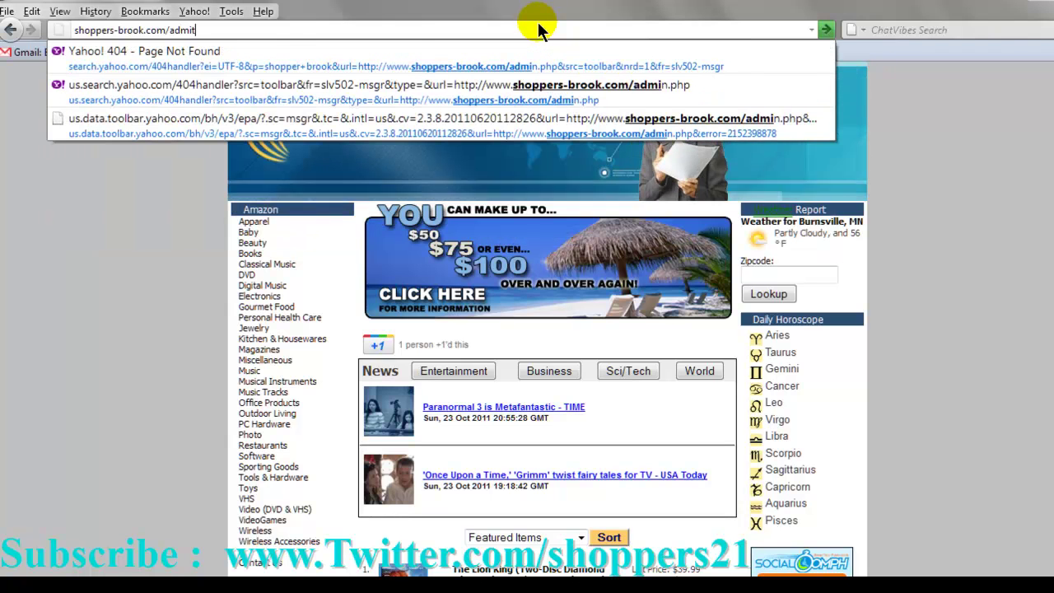
type("mit.php")
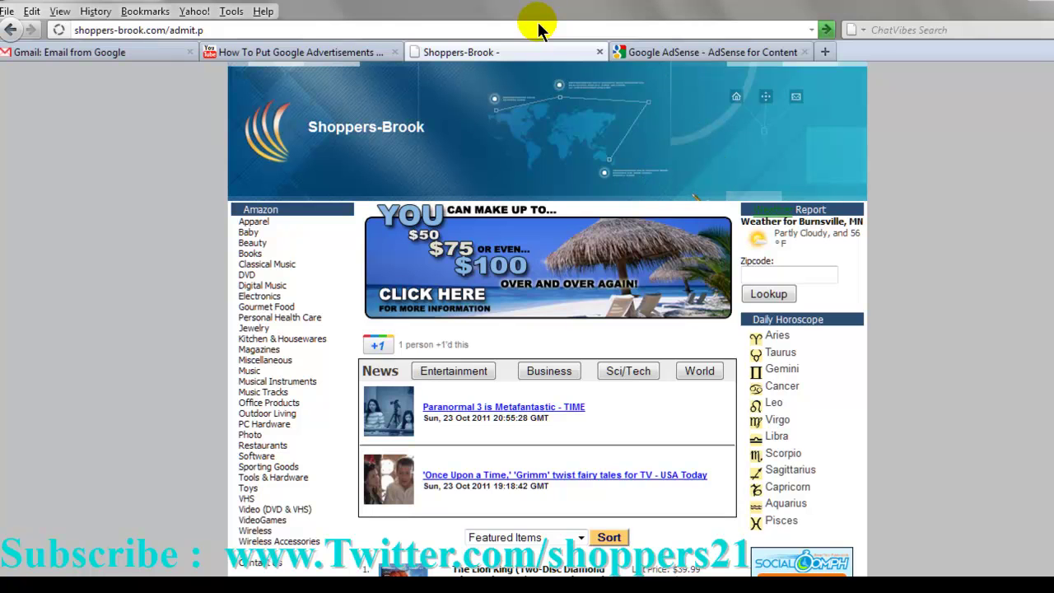
key("Return")
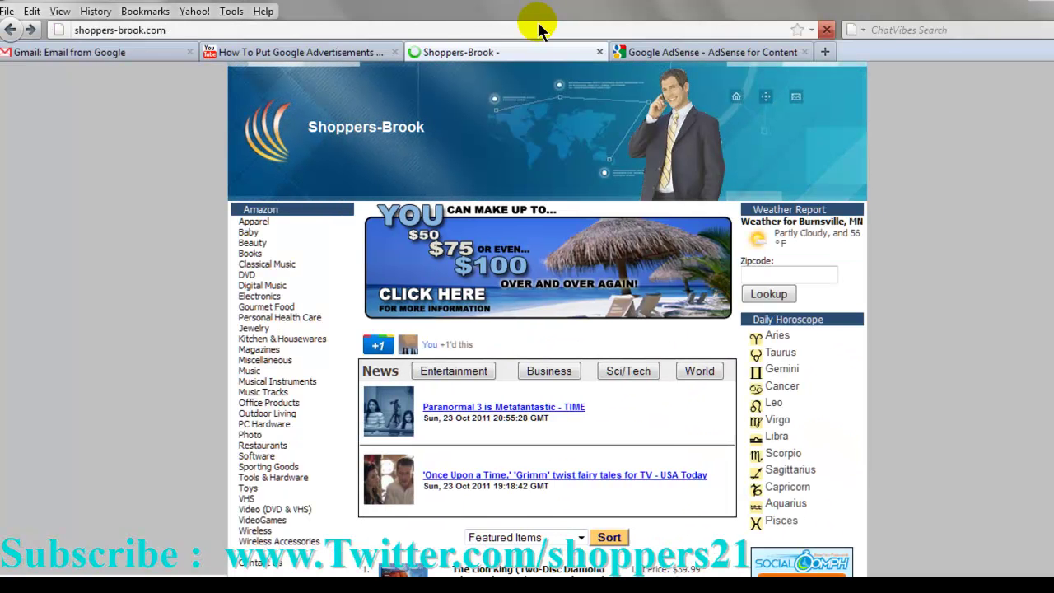
Reselect the site address and type a slash after shoppers-brook.com.
left_click(540, 30)
left_click(540, 30)
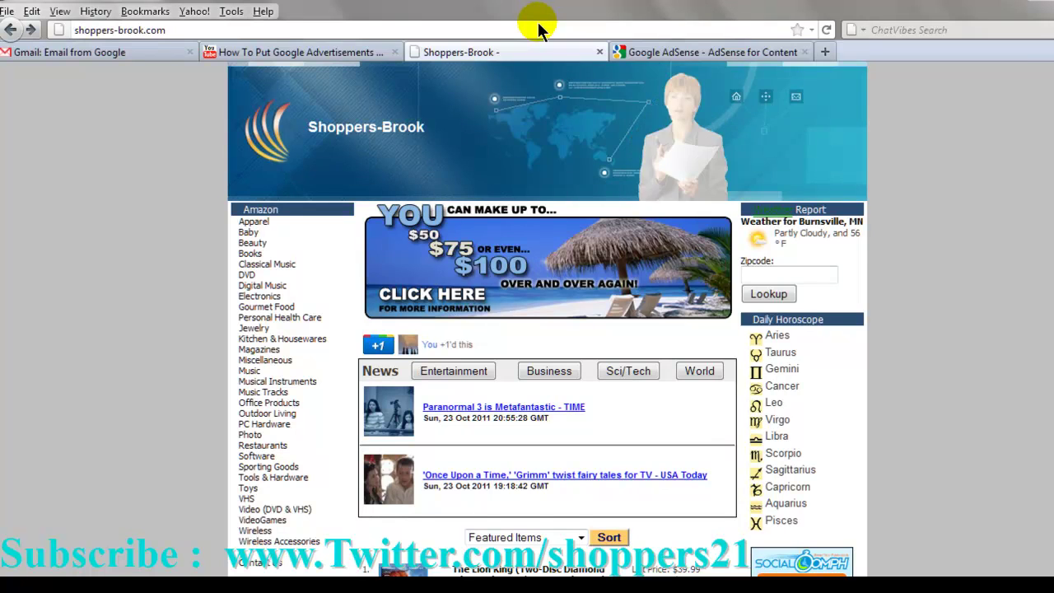
type("/")
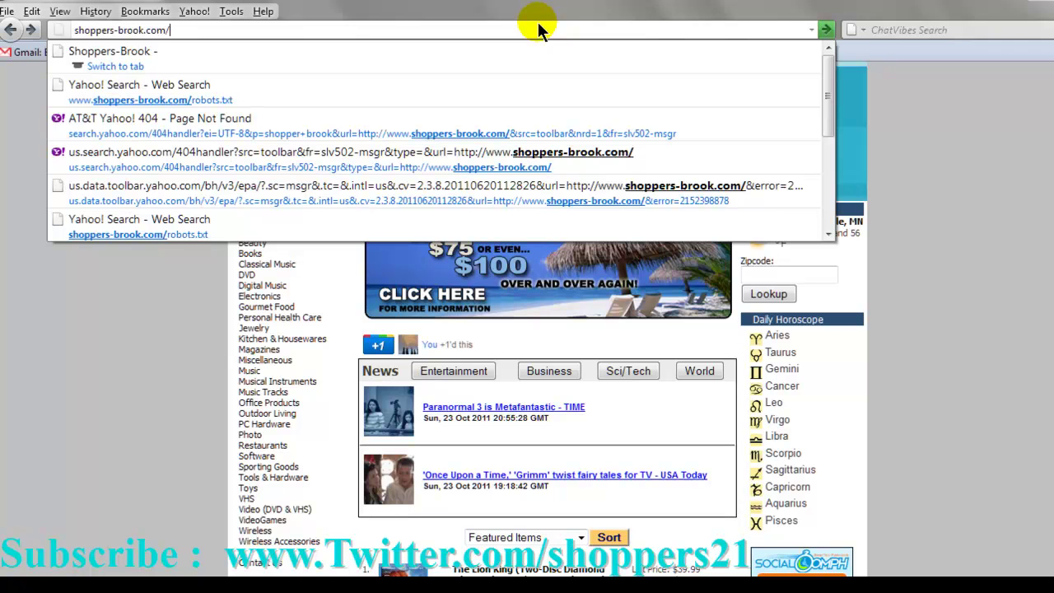
Type the admin path, fixing typos, so the address reads shoppers-brook.com/admi.
type("p")
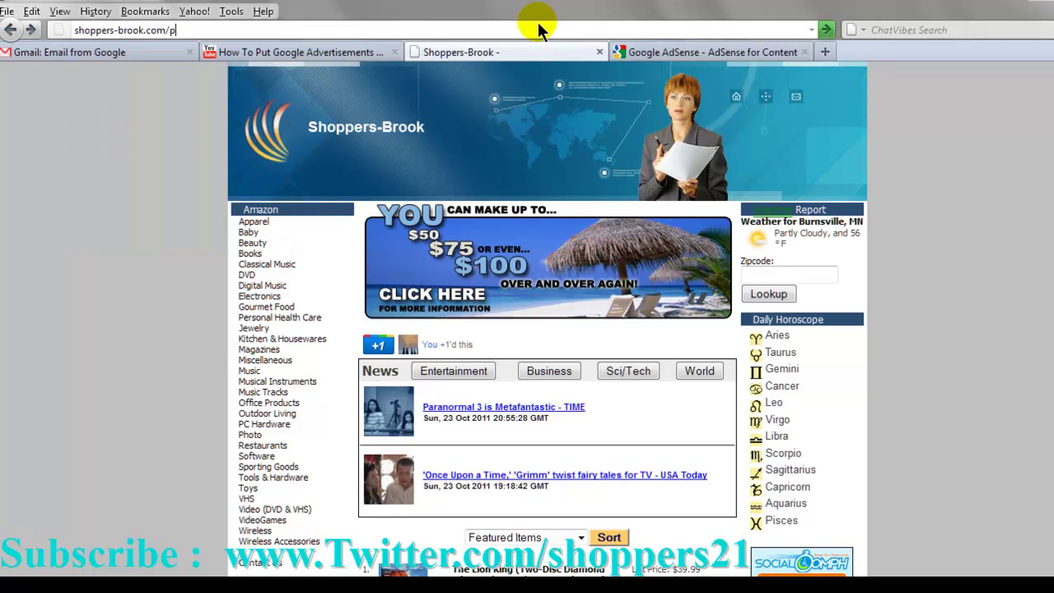
key("BackSpace")
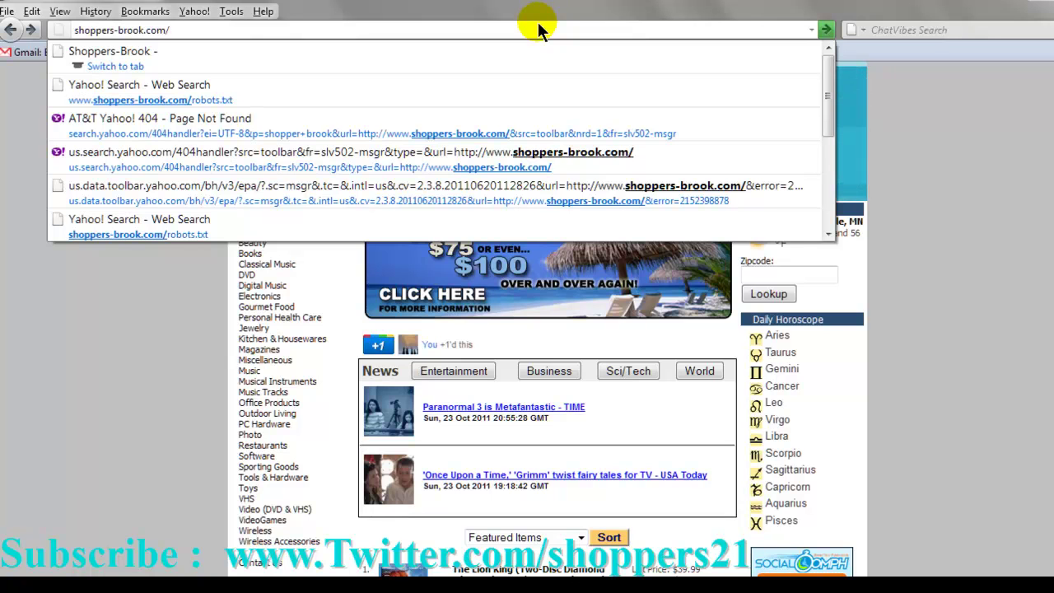
type("ad")
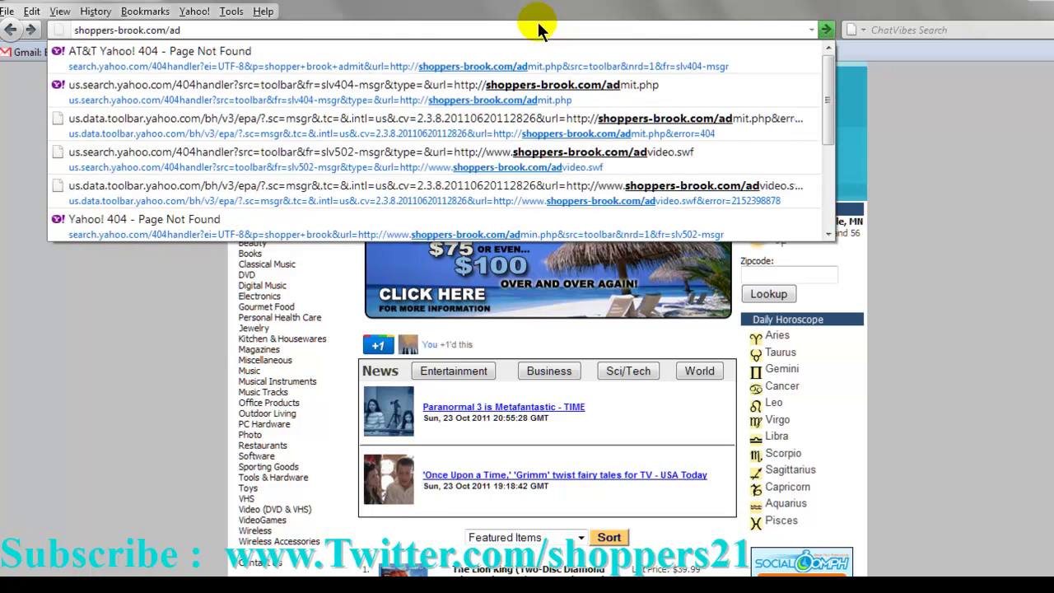
type("m")
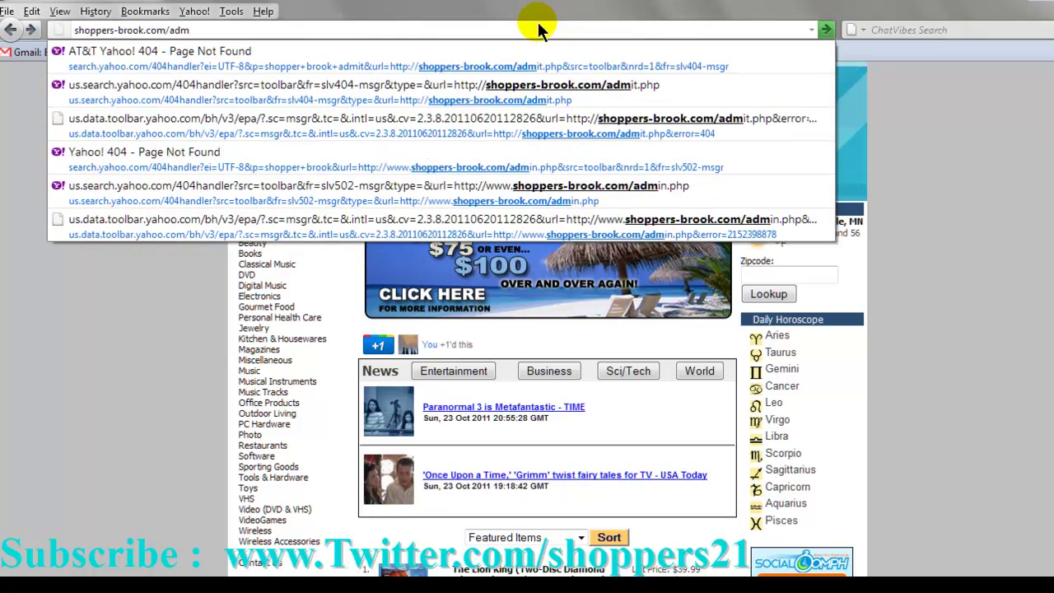
type("mi")
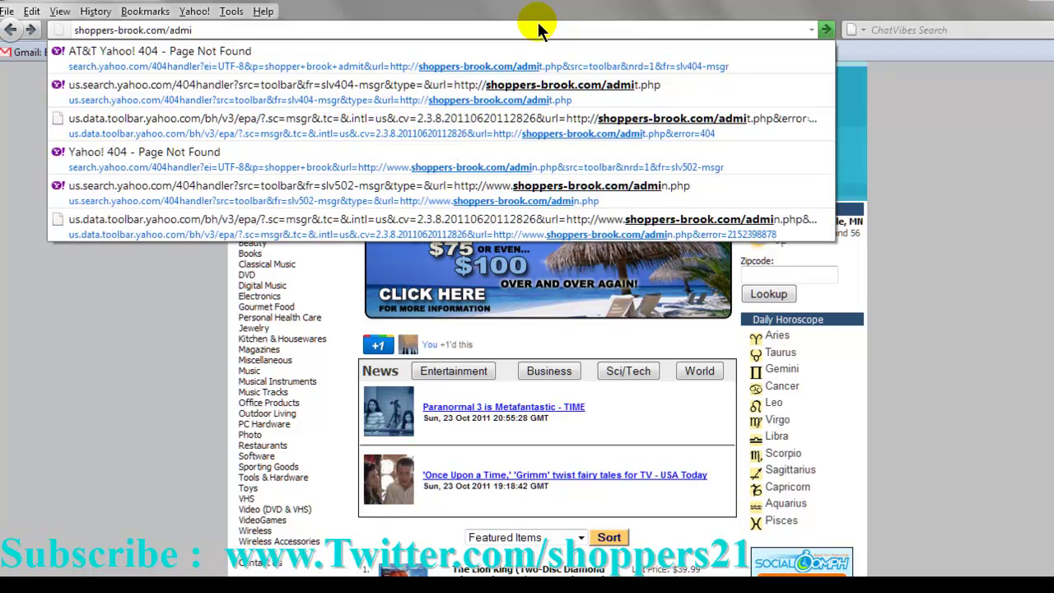
type("t")
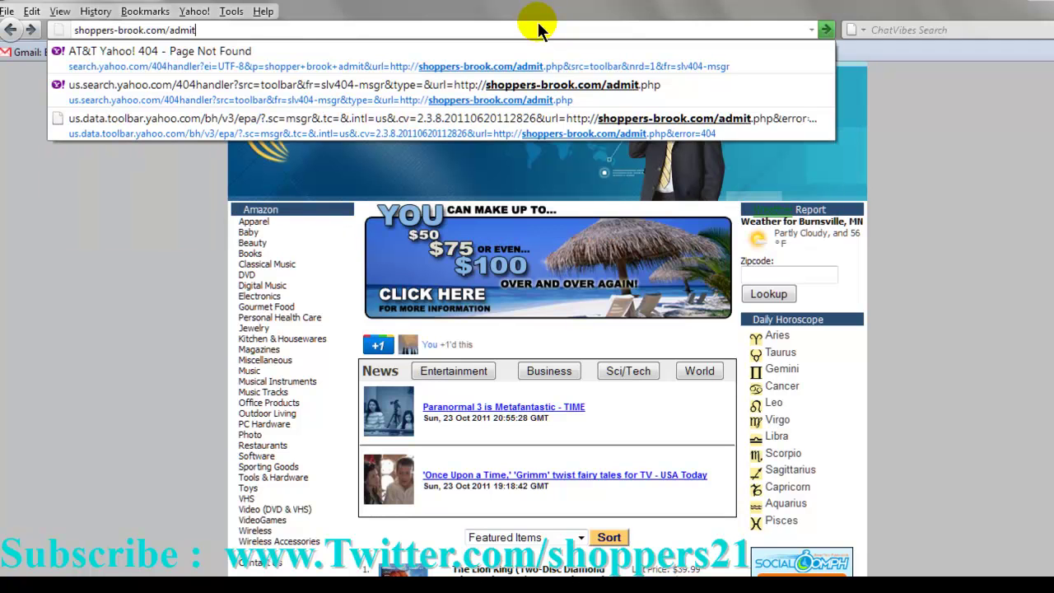
key("BackSpace")
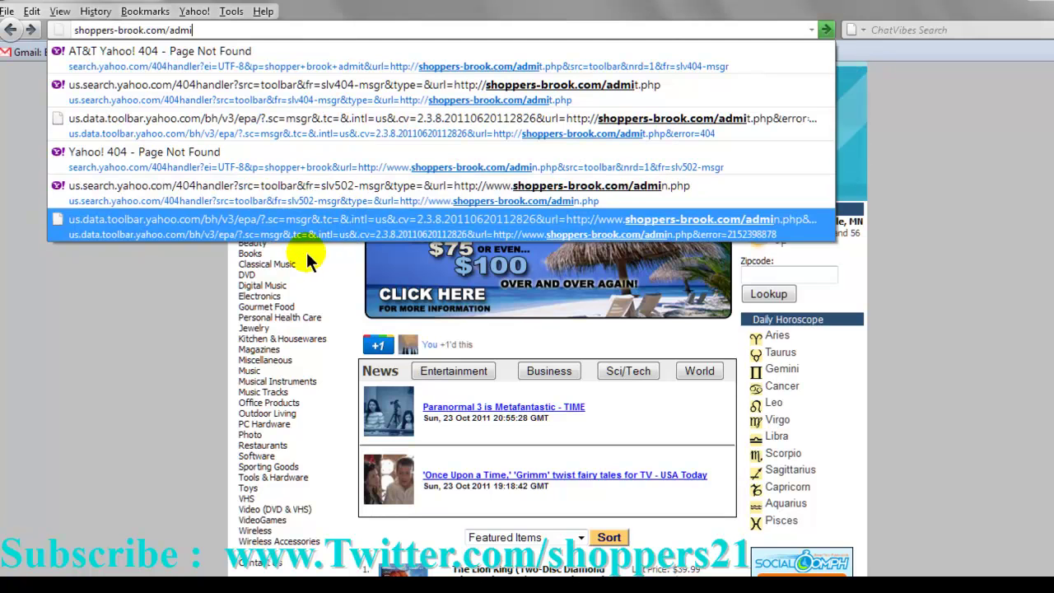
Close the address suggestions and scroll down to view the sidebar Google ads, then back up.
left_click(193, 375)
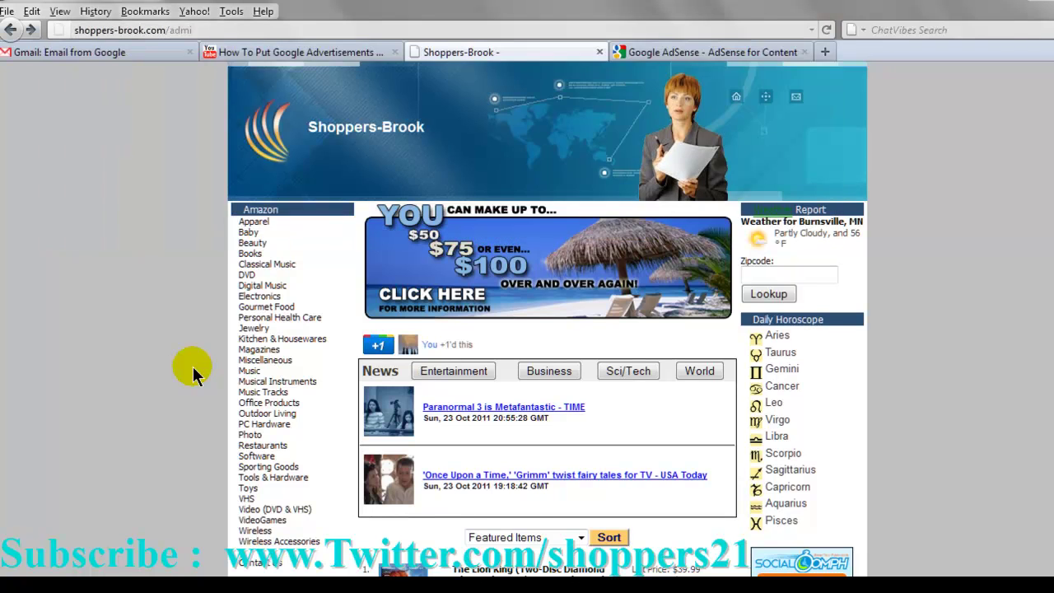
scroll(192, 372, "down", 5)
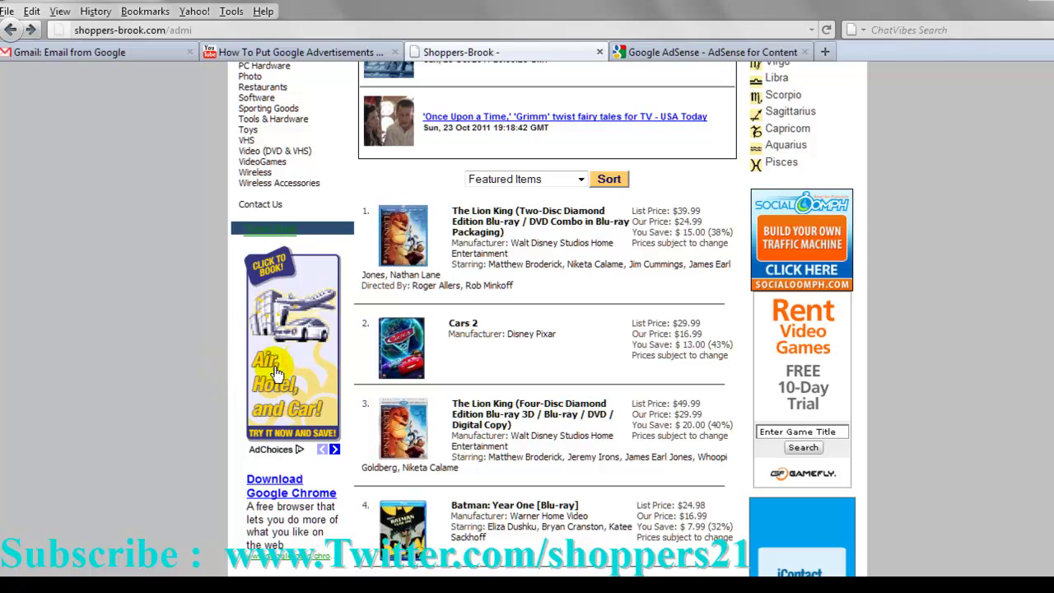
scroll(276, 373, "down", 3)
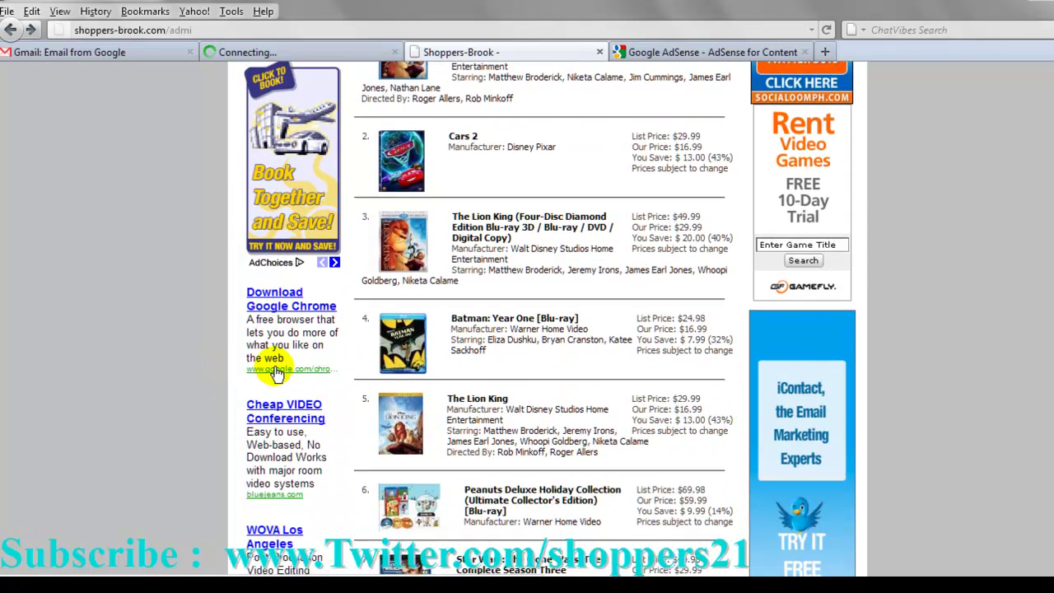
scroll(276, 372, "down", 4)
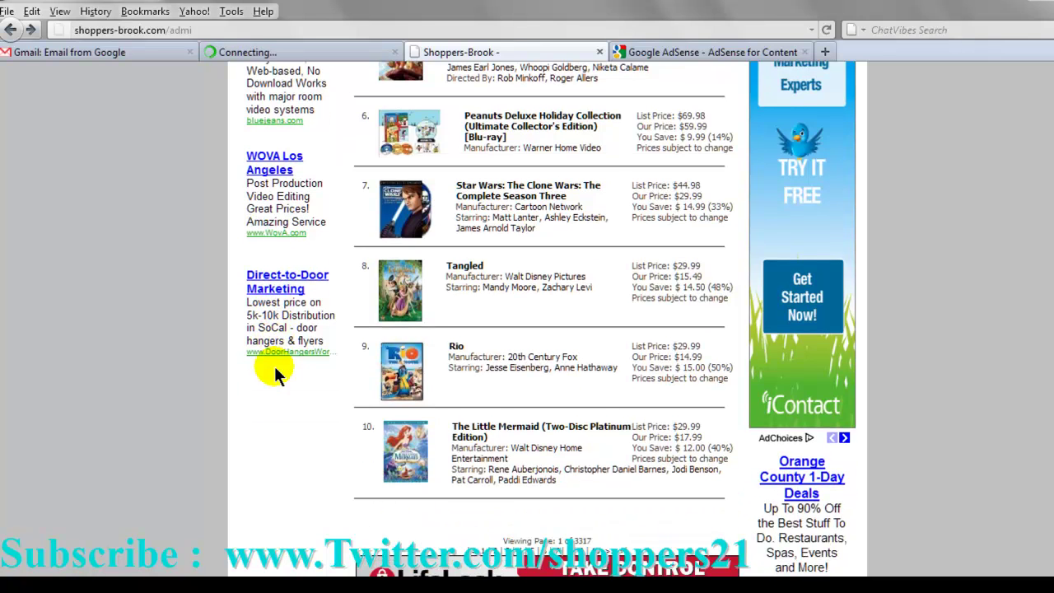
scroll(276, 372, "up", 10)
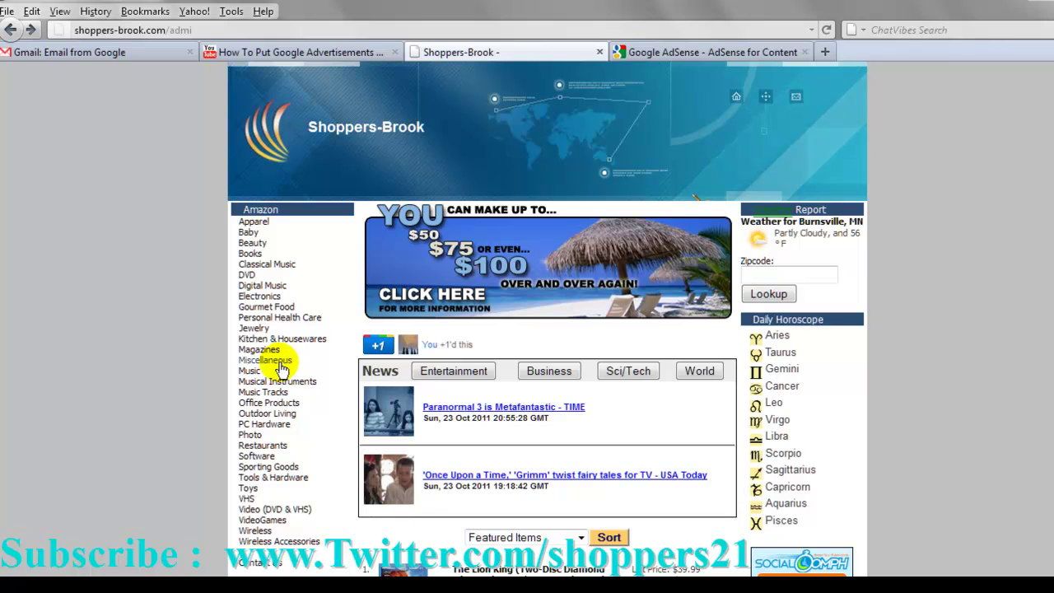
Switch to the AdSense tab with the 728x90 ad code and clear the code selection.
left_click(631, 50)
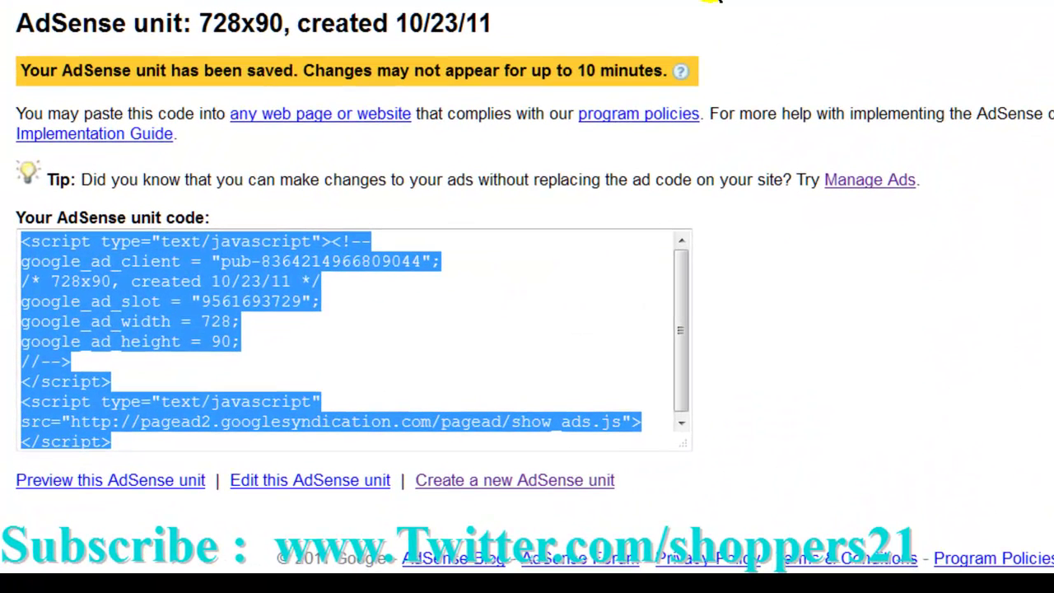
left_click(713, 1)
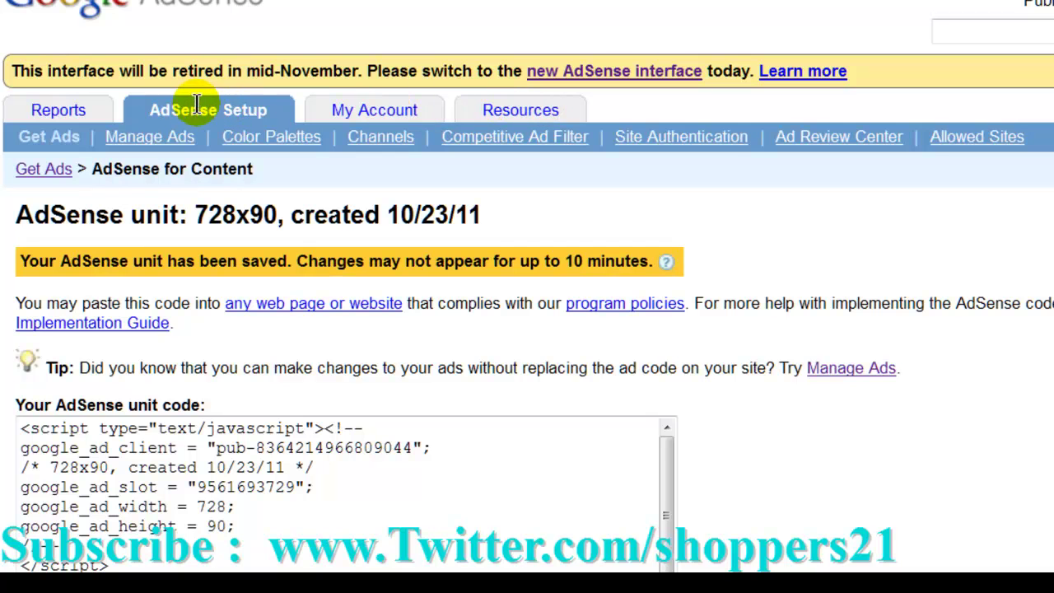
Open the Reports overview, then AdSense Setup, and scroll through the ad product list.
left_click(84, 110)
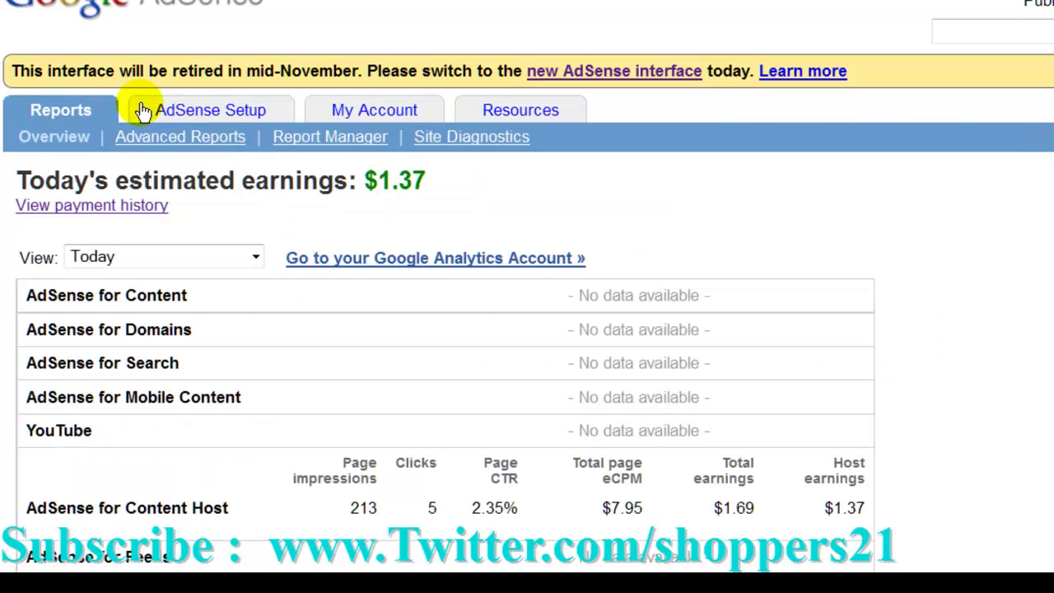
left_click(173, 112)
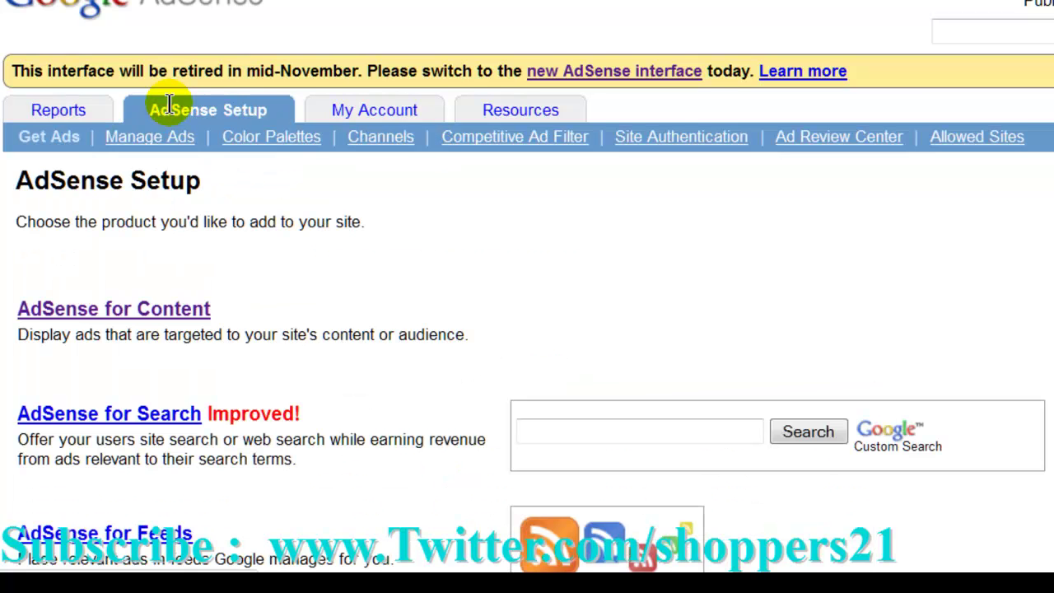
scroll(170, 107, "down", 4)
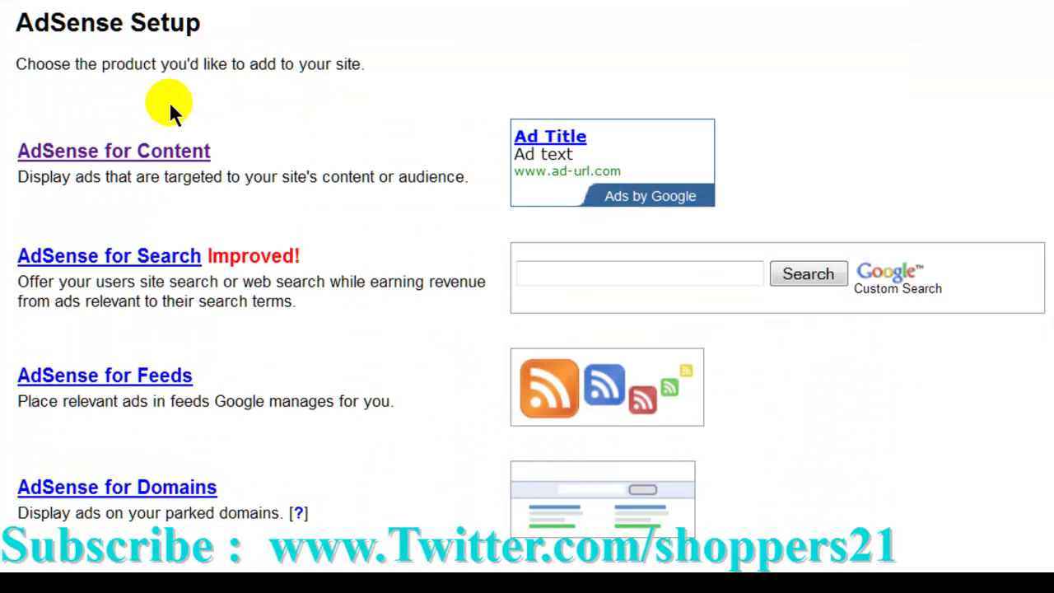
scroll(170, 107, "down", 5)
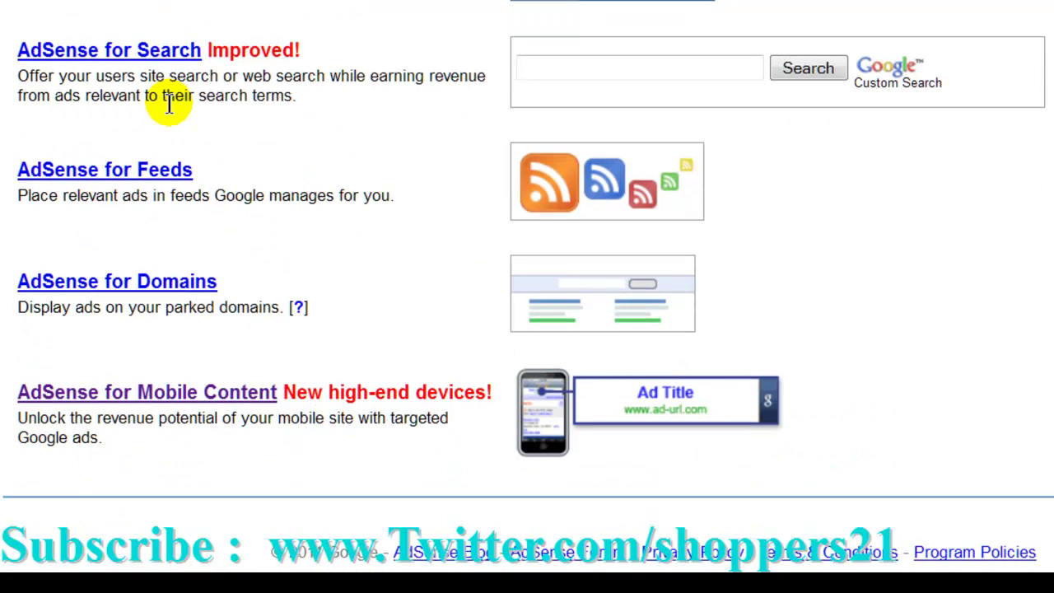
scroll(170, 105, "up", 9)
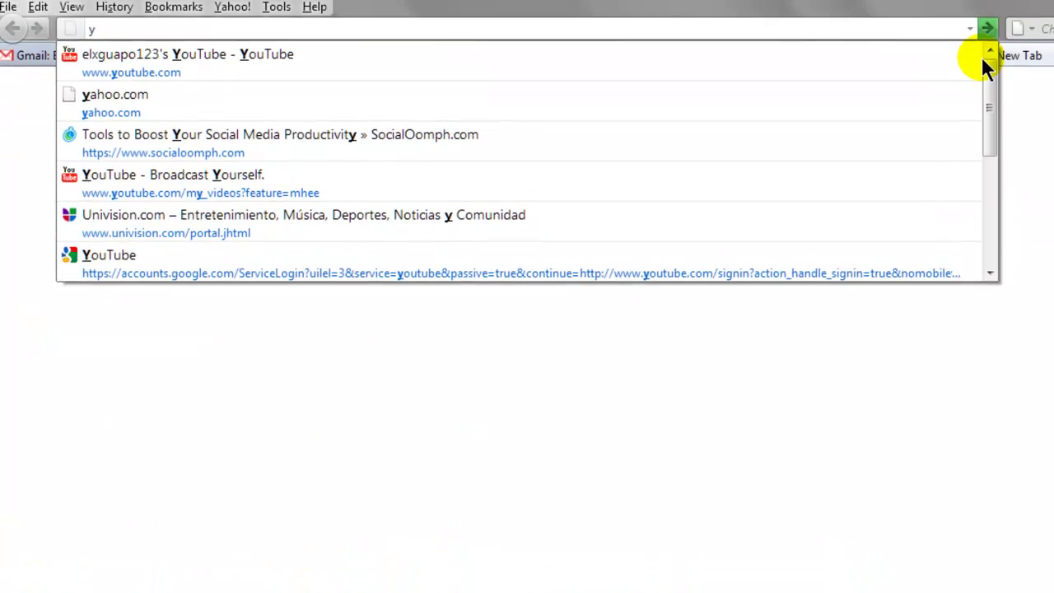
Go to youtube.com and sign in using the browser's saved login credentials.
key("Down")
key("Return")
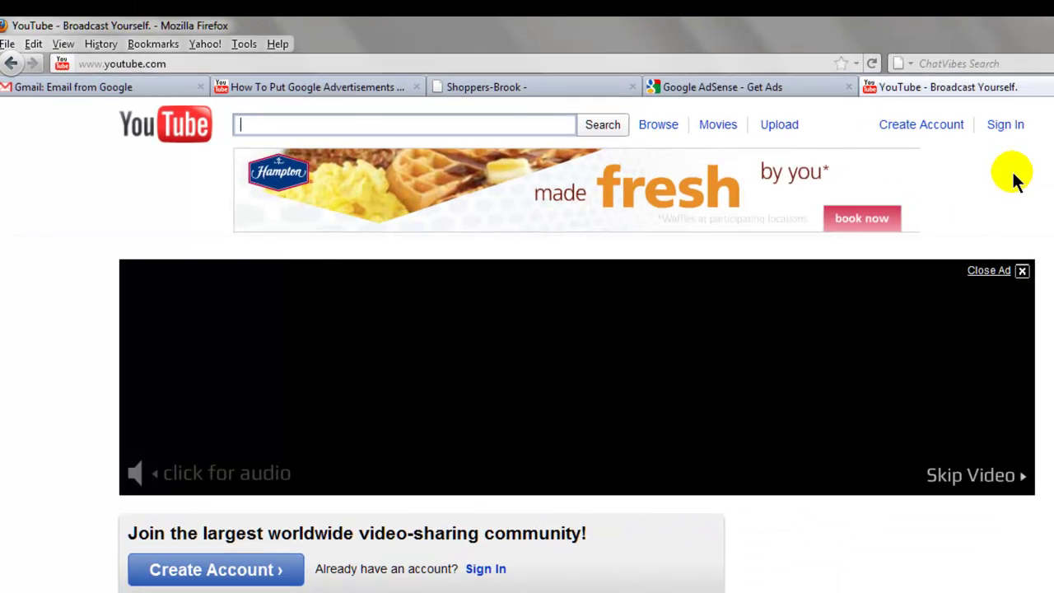
left_click(1012, 125)
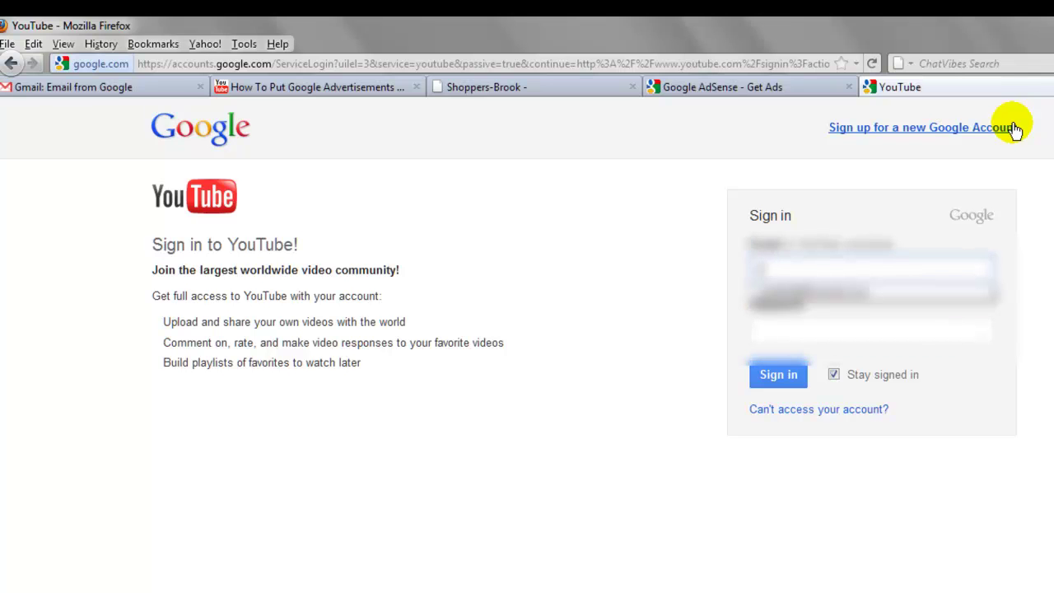
key("Down")
key("Return")
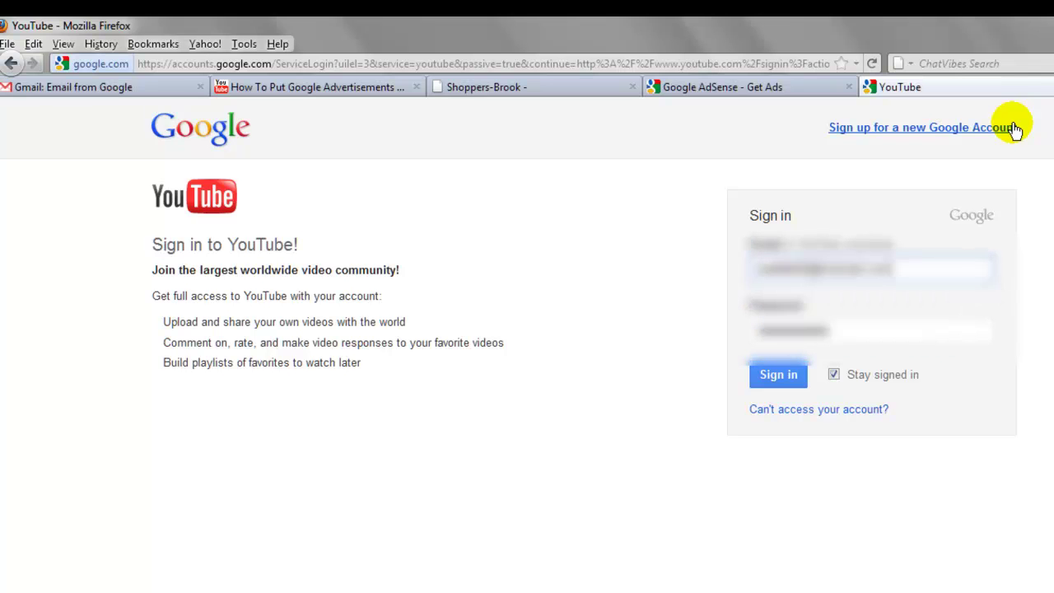
key("Return")
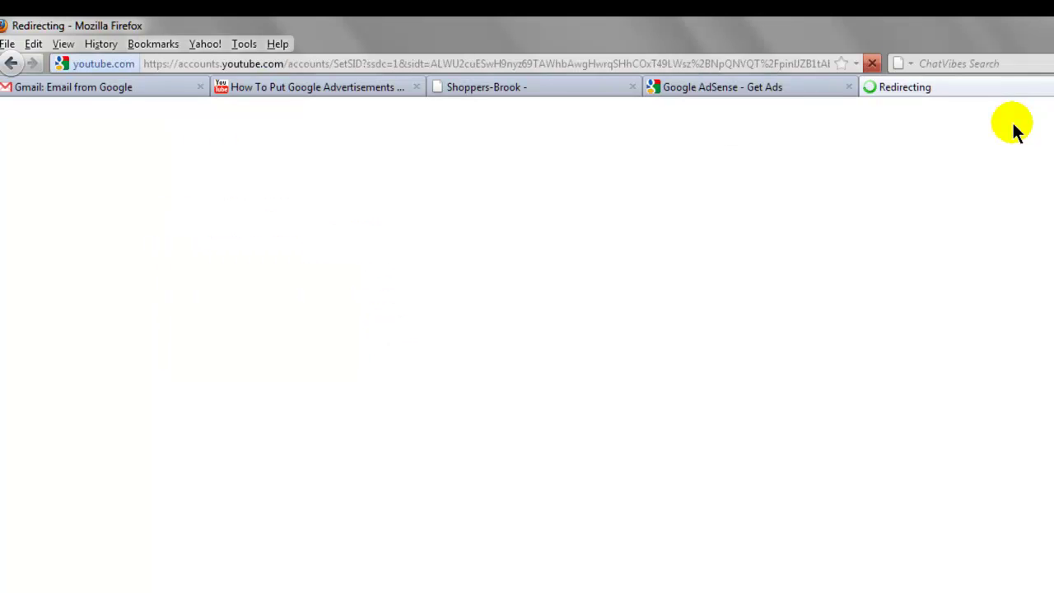